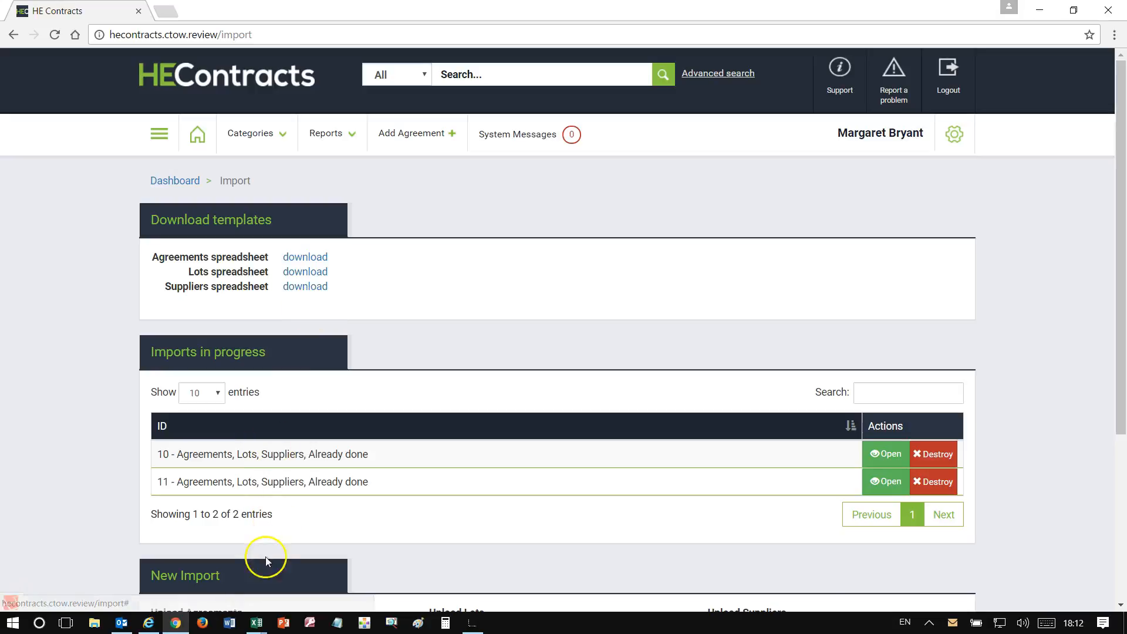
Step: Switch to the import-agreements-template2 workbook in Excel and examine the first agreement's fields from ID through CPV_CODE
{"action": "mouse_move", "coordinate": [256, 622]}
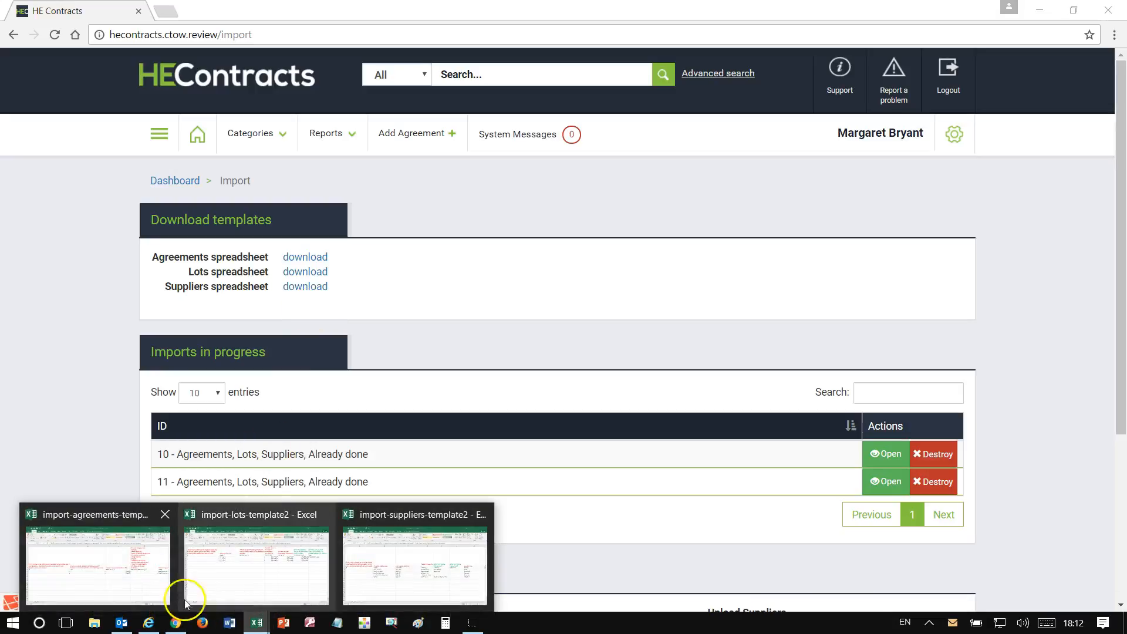
{"action": "left_click", "coordinate": [103, 559]}
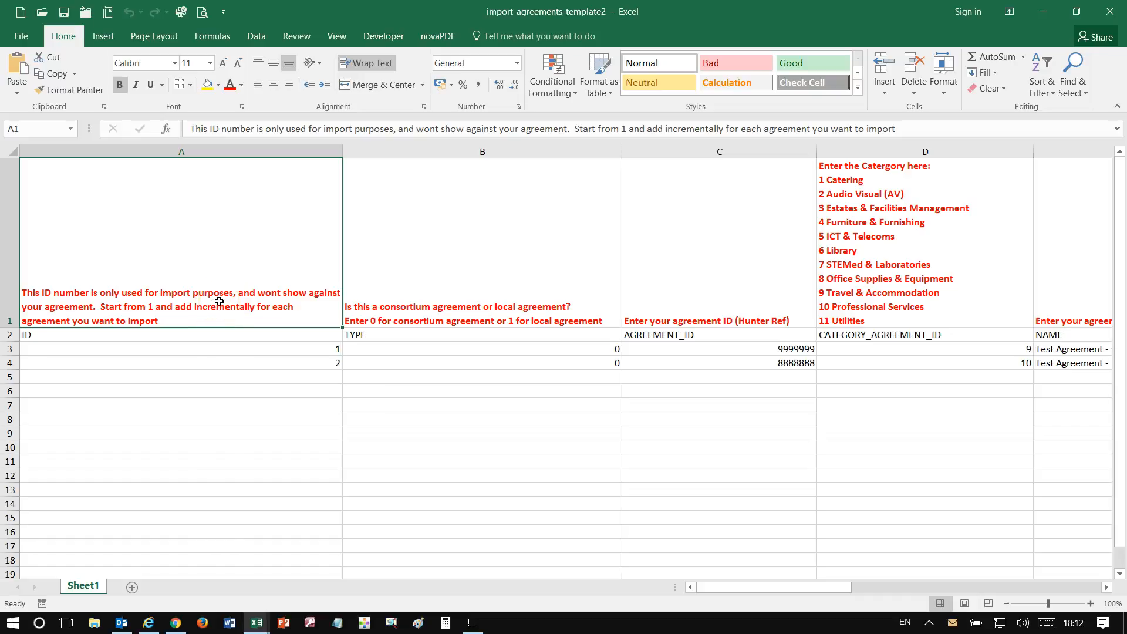
{"action": "left_click", "coordinate": [215, 347]}
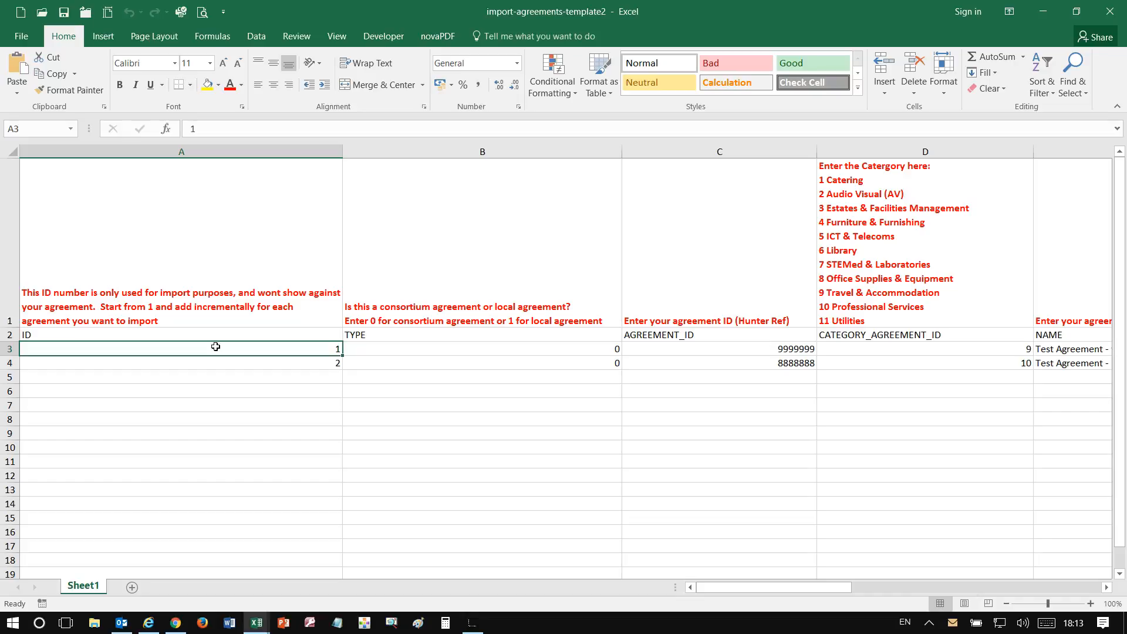
{"action": "key", "text": "Right"}
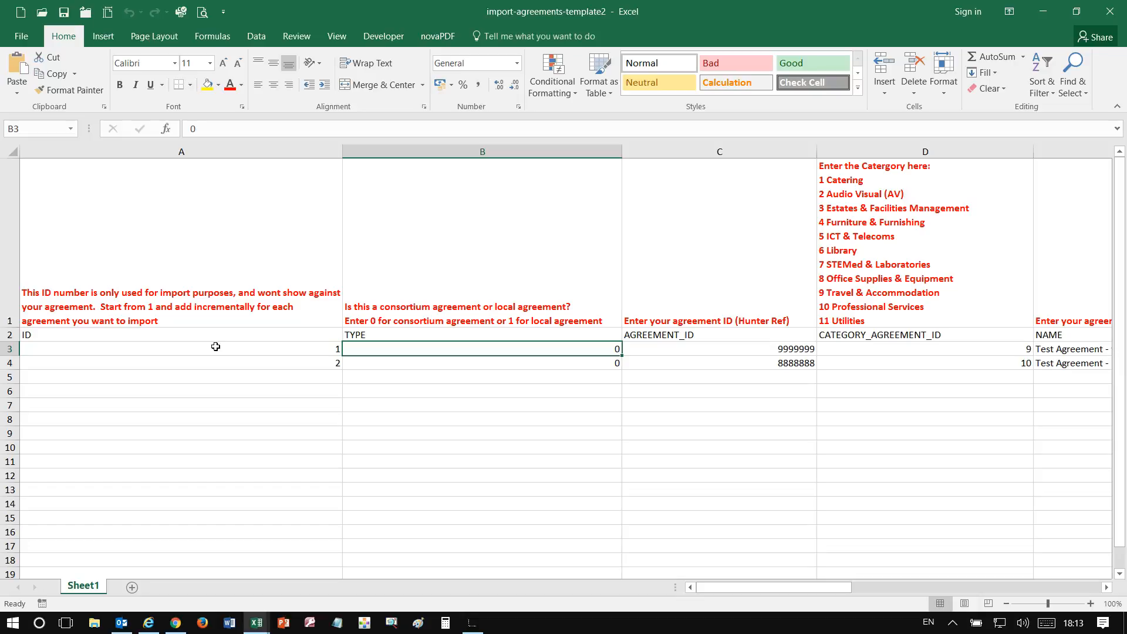
{"action": "key", "text": "Right"}
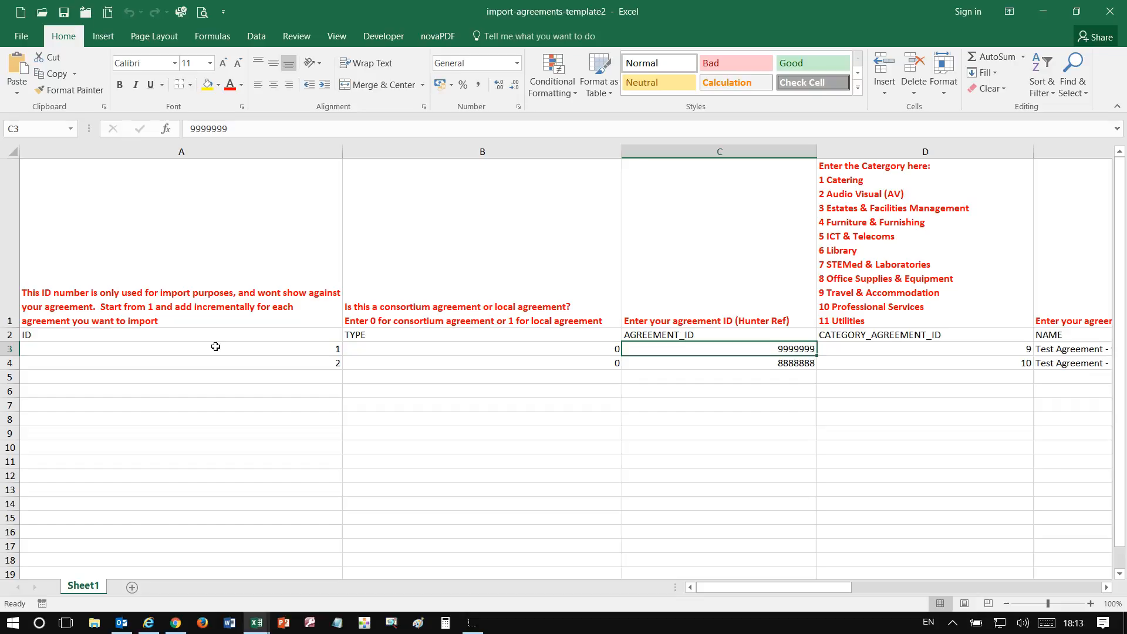
{"action": "key", "text": "Right"}
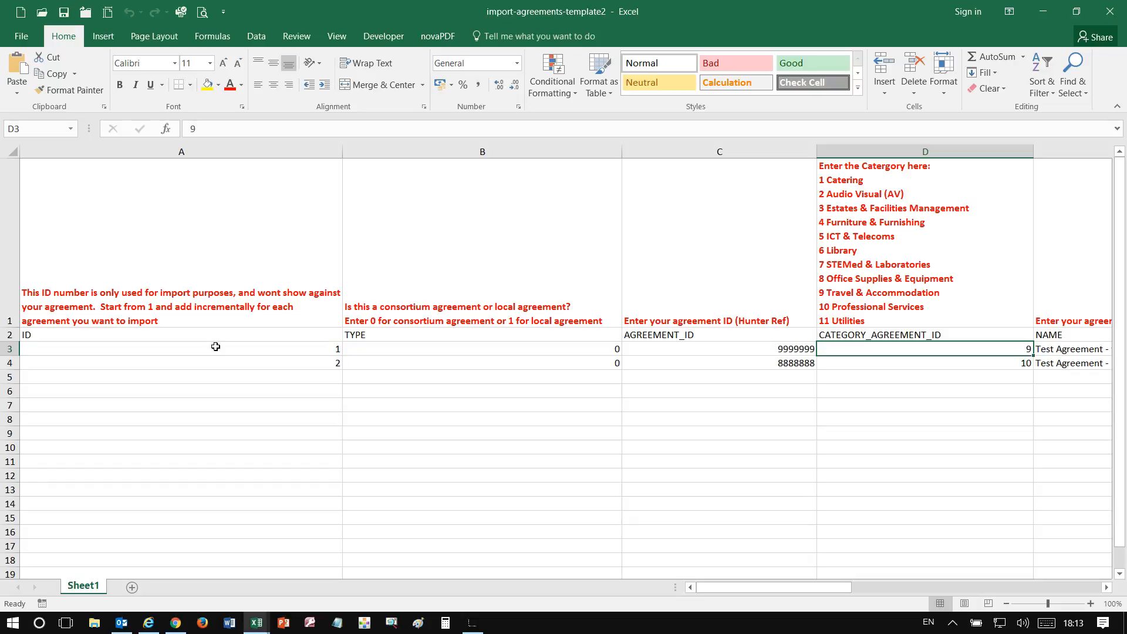
{"action": "key", "text": "Right"}
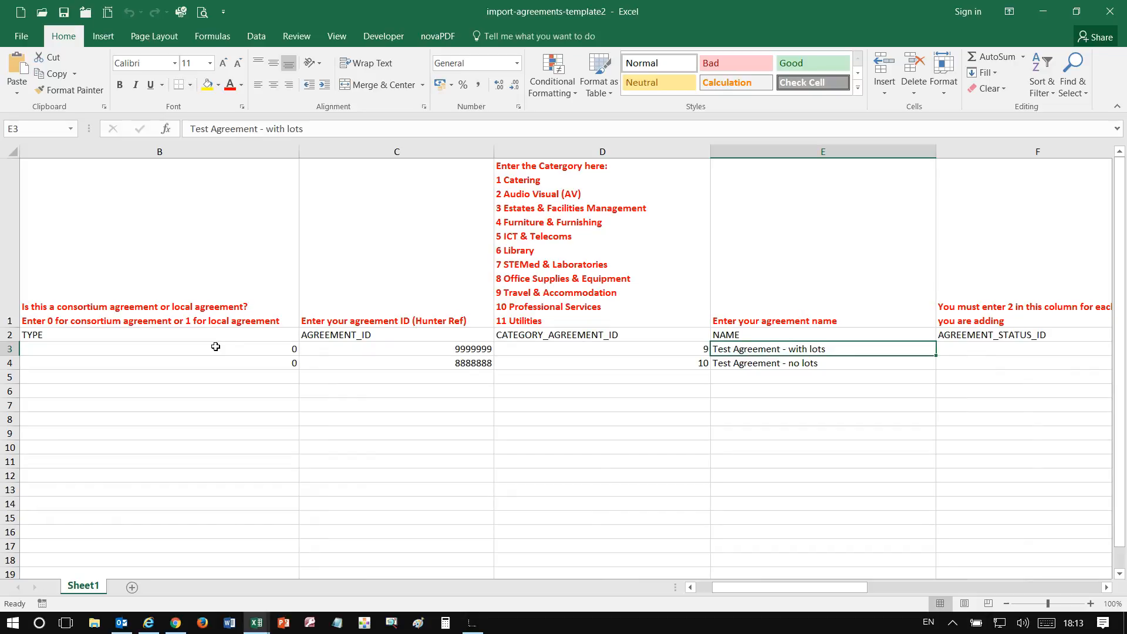
{"action": "key", "text": "Right"}
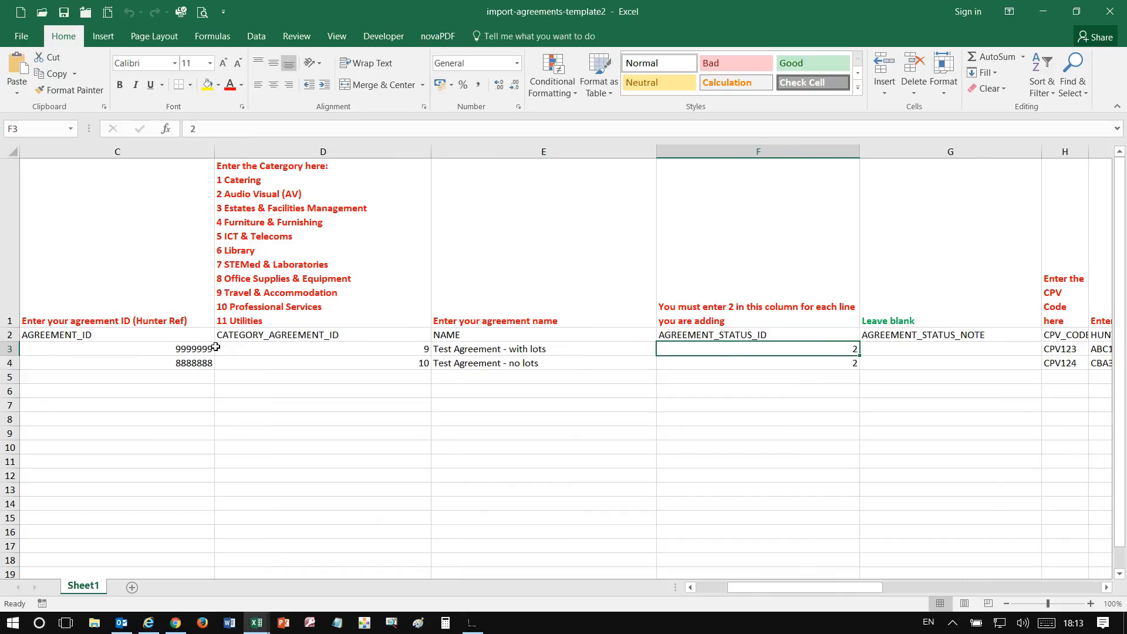
{"action": "key", "text": "Right"}
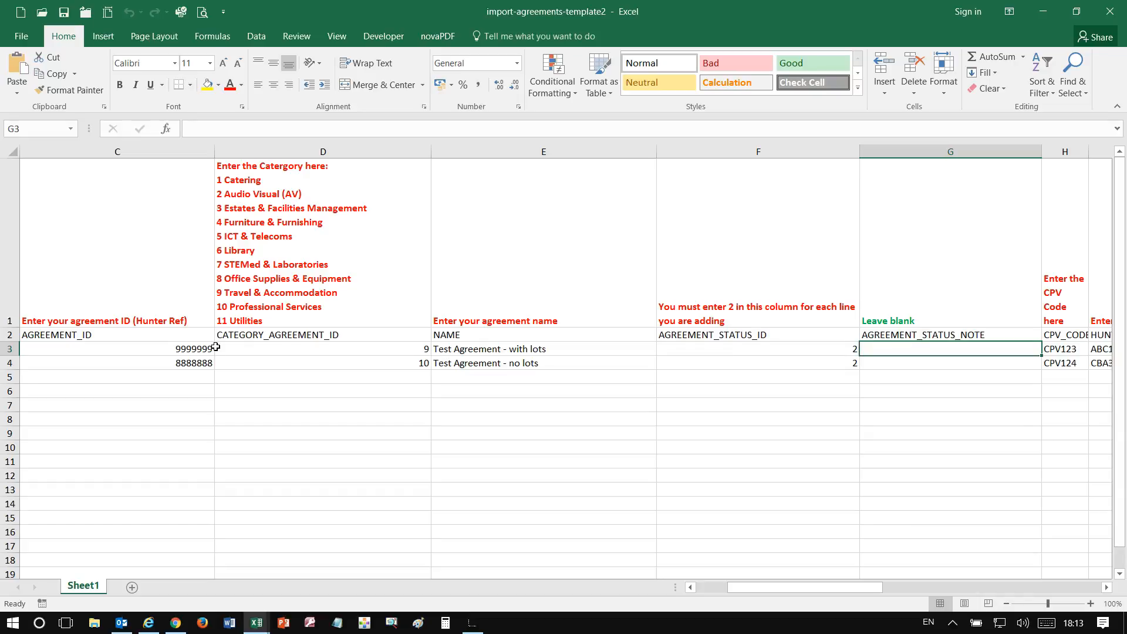
{"action": "key", "text": "Right"}
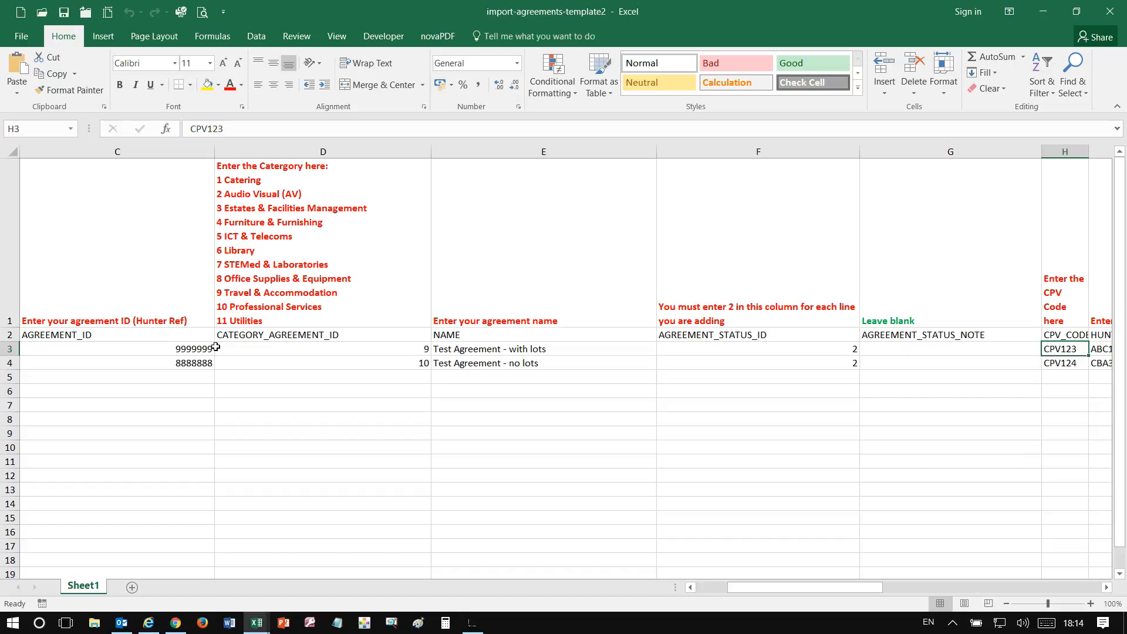
Step: Examine the first agreement's Hunter ID, start, end and extension dates, and agreement manager field
{"action": "left_click_drag", "start_coordinate": [771, 587], "coordinate": [856, 598]}
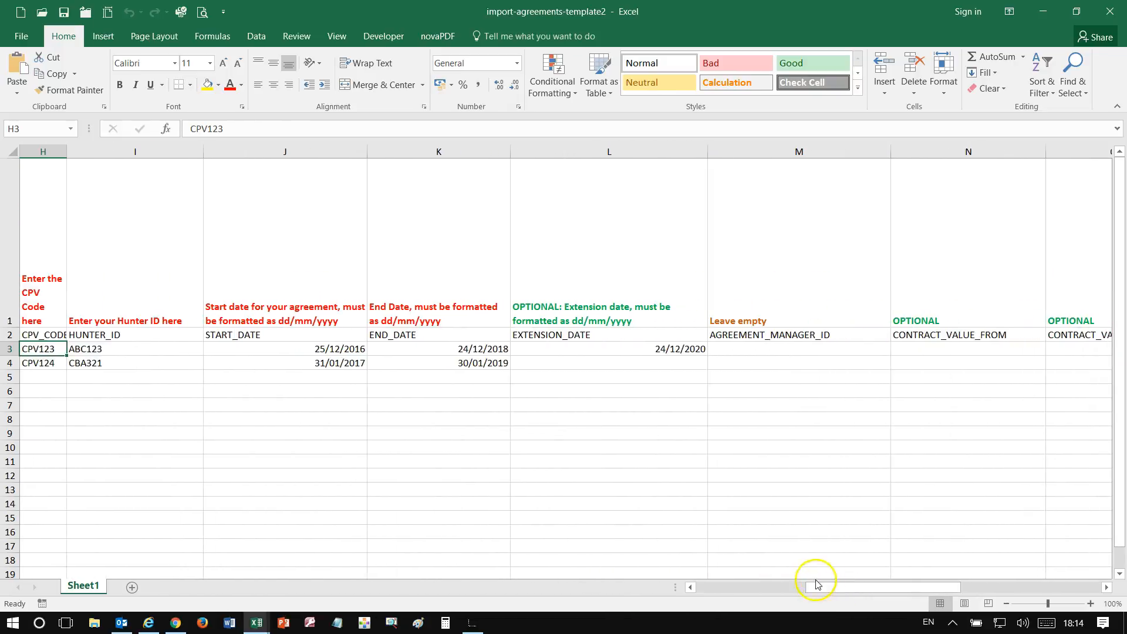
{"action": "left_click", "coordinate": [691, 587]}
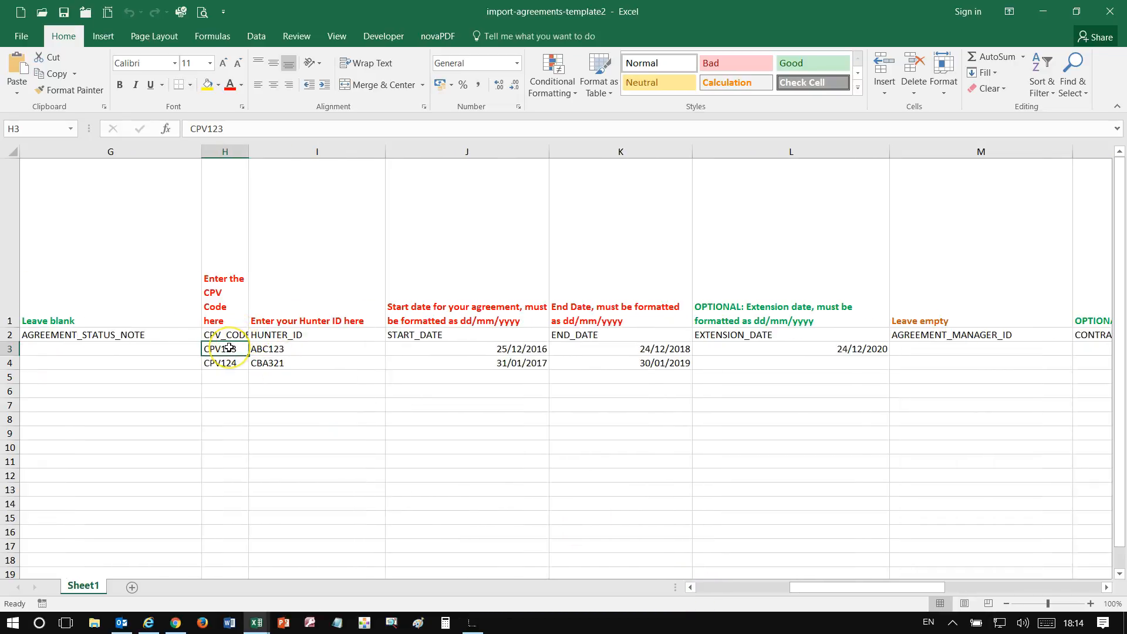
{"action": "key", "text": "Right"}
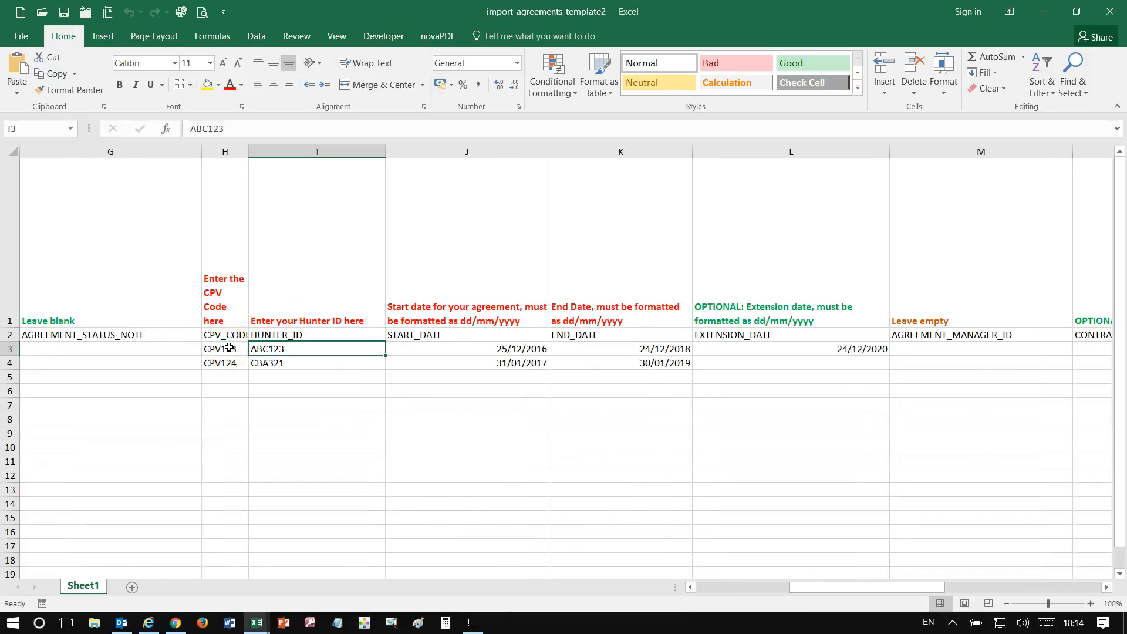
{"action": "key", "text": "Right"}
{"action": "key", "text": "Right"}
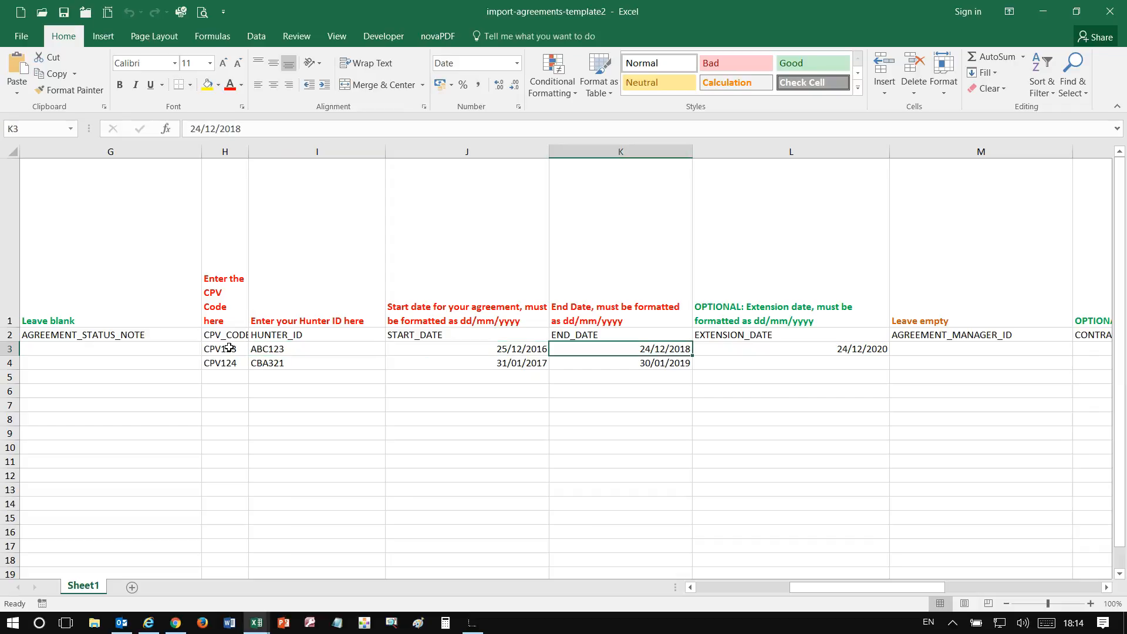
{"action": "key", "text": "Right"}
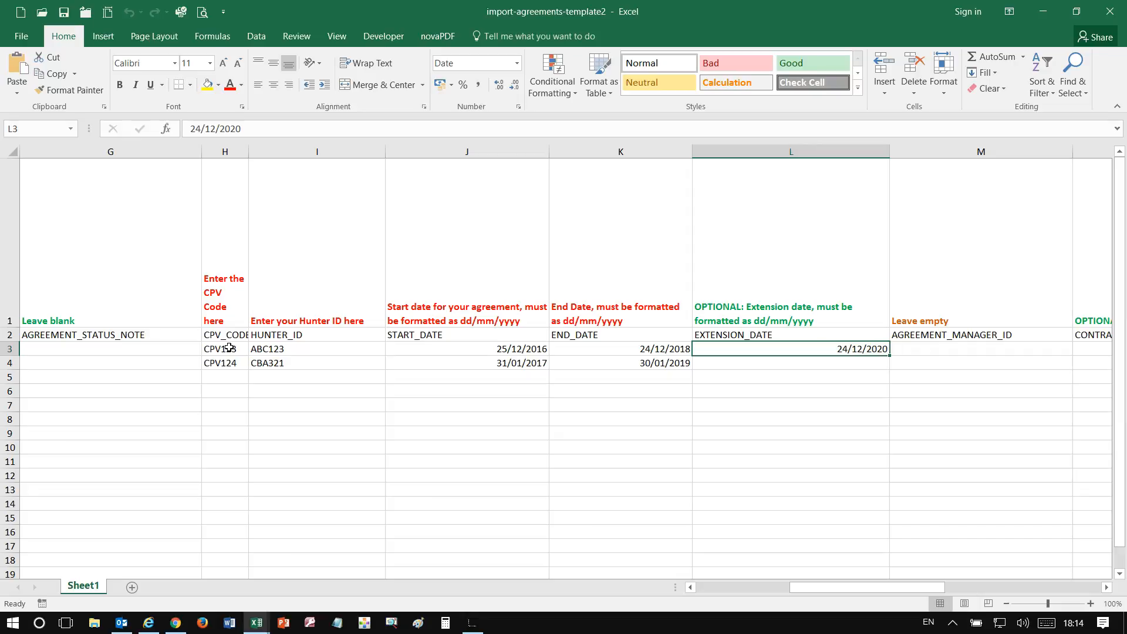
{"action": "key", "text": "Right"}
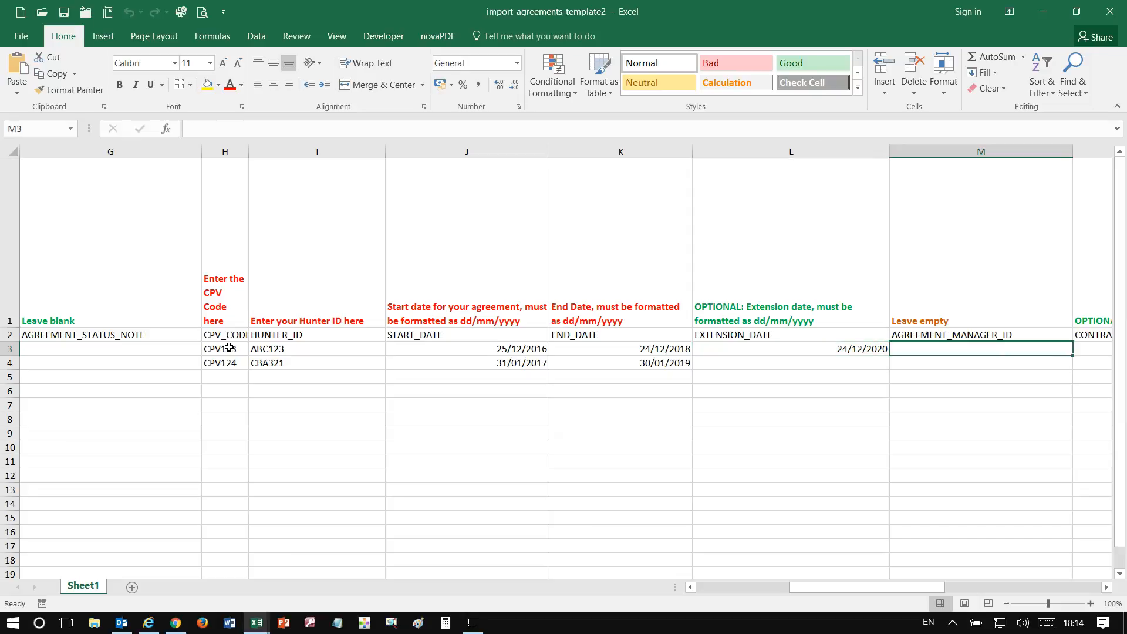
Step: Examine the first agreement's contract value, RFQ and TAGS columns with their instructions
{"action": "key", "text": "Right"}
{"action": "key", "text": "Right"}
{"action": "key", "text": "Right"}
{"action": "key", "text": "Right"}
{"action": "key", "text": "Right"}
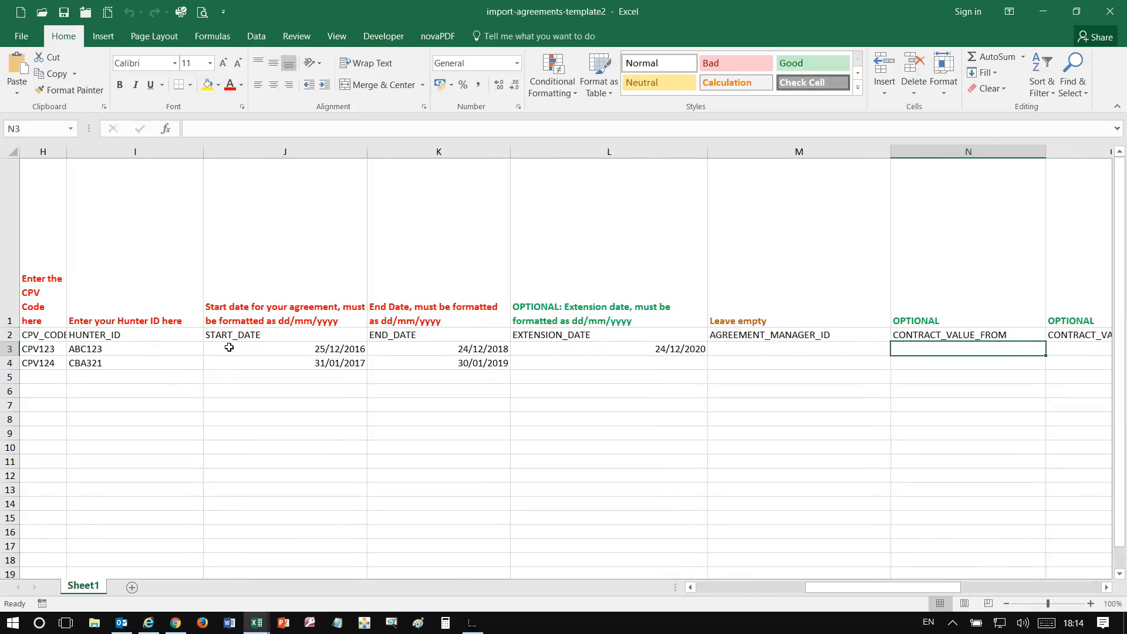
{"action": "key", "text": "Left"}
{"action": "key", "text": "Left"}
{"action": "key", "text": "Left"}
{"action": "key", "text": "Left"}
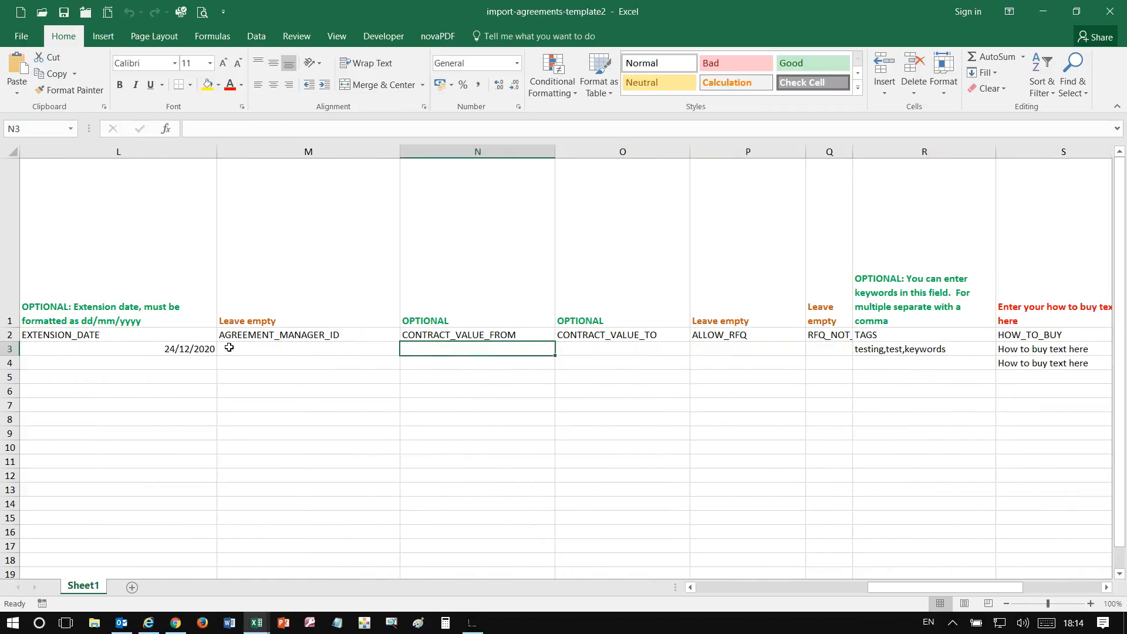
{"action": "key", "text": "Right"}
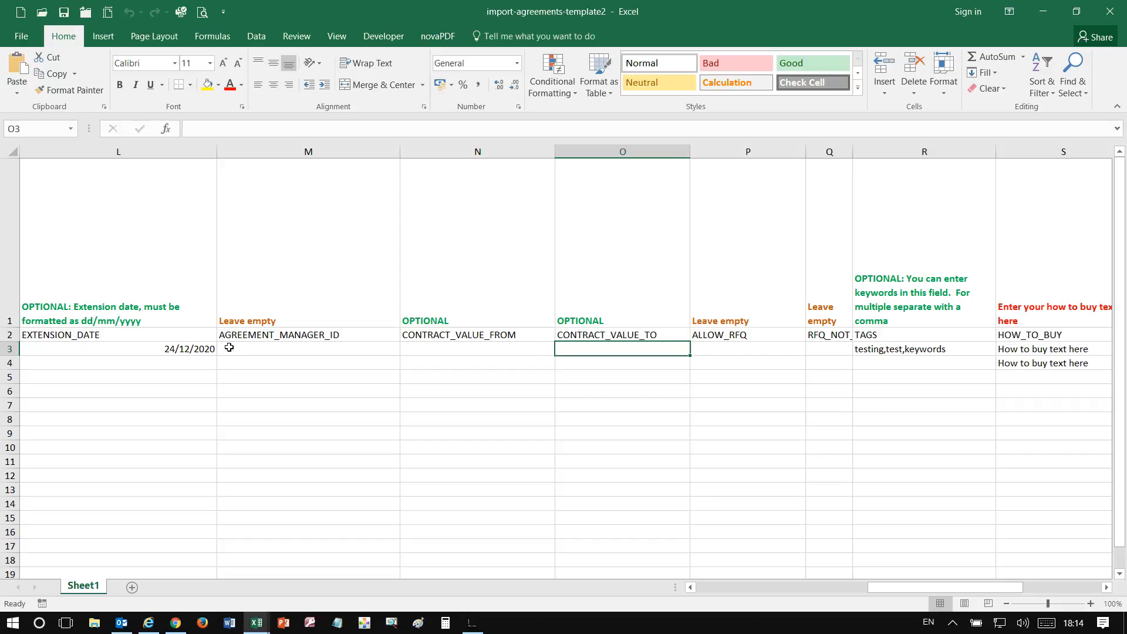
{"action": "key", "text": "Right"}
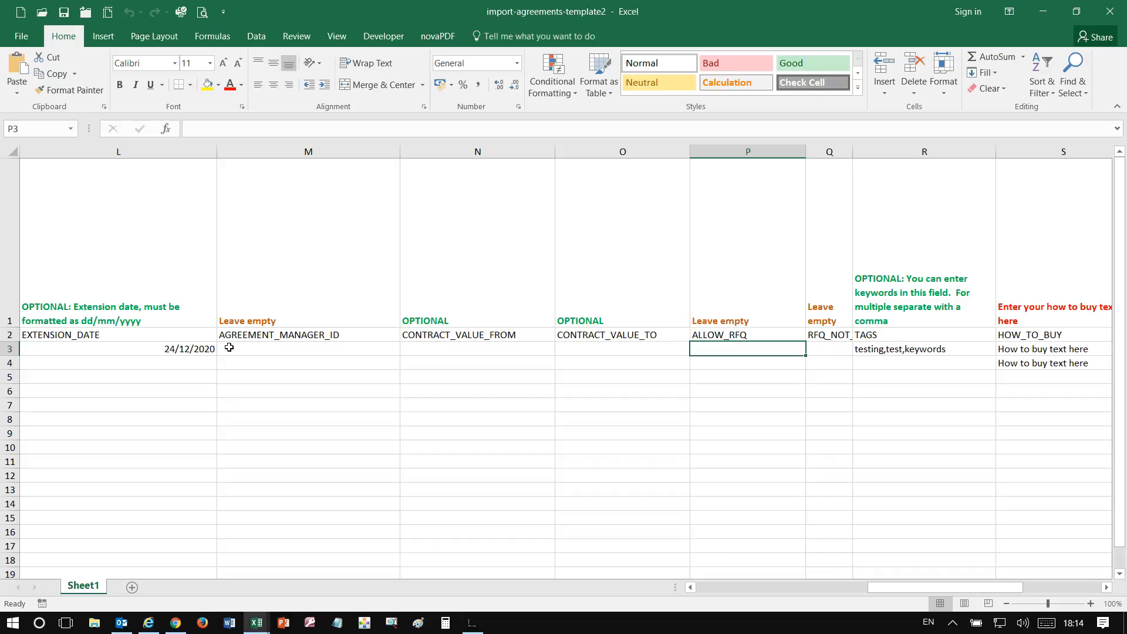
{"action": "key", "text": "Right"}
{"action": "key", "text": "Right"}
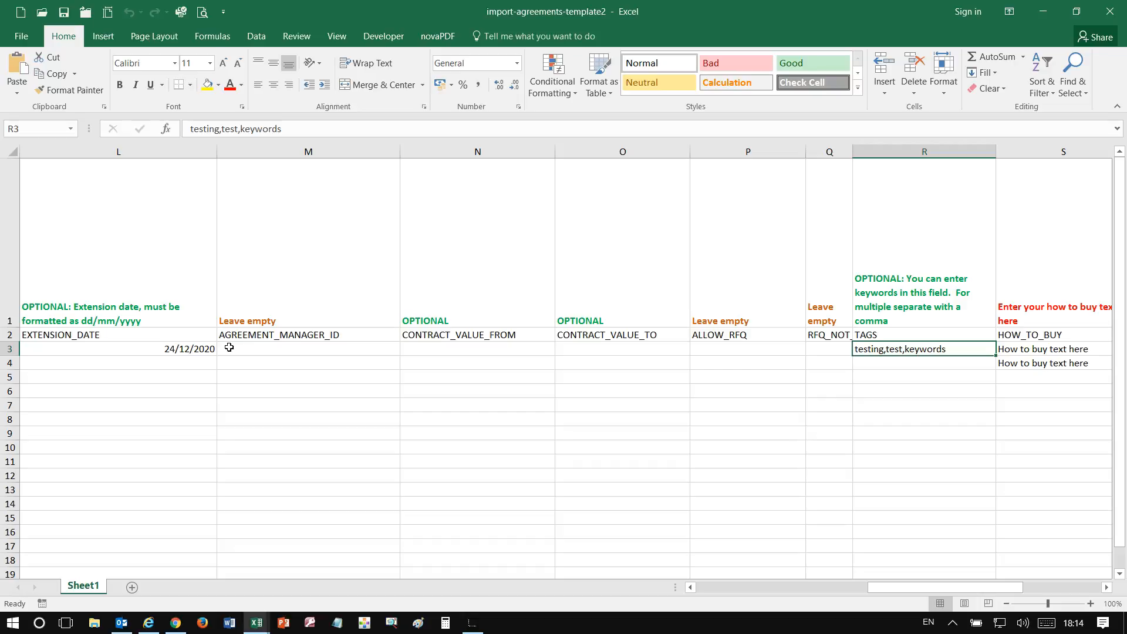
Step: Examine the how-to-buy, key notes and optional text columns, ending with the OJEU numbers of both agreements
{"action": "key", "text": "Right"}
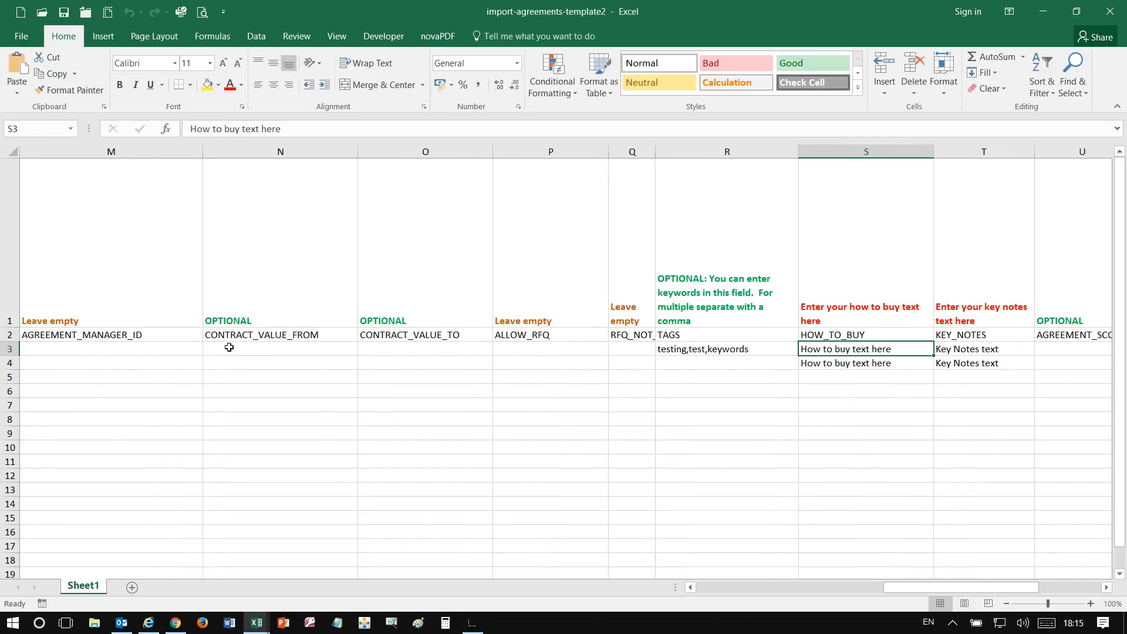
{"action": "key", "text": "Right"}
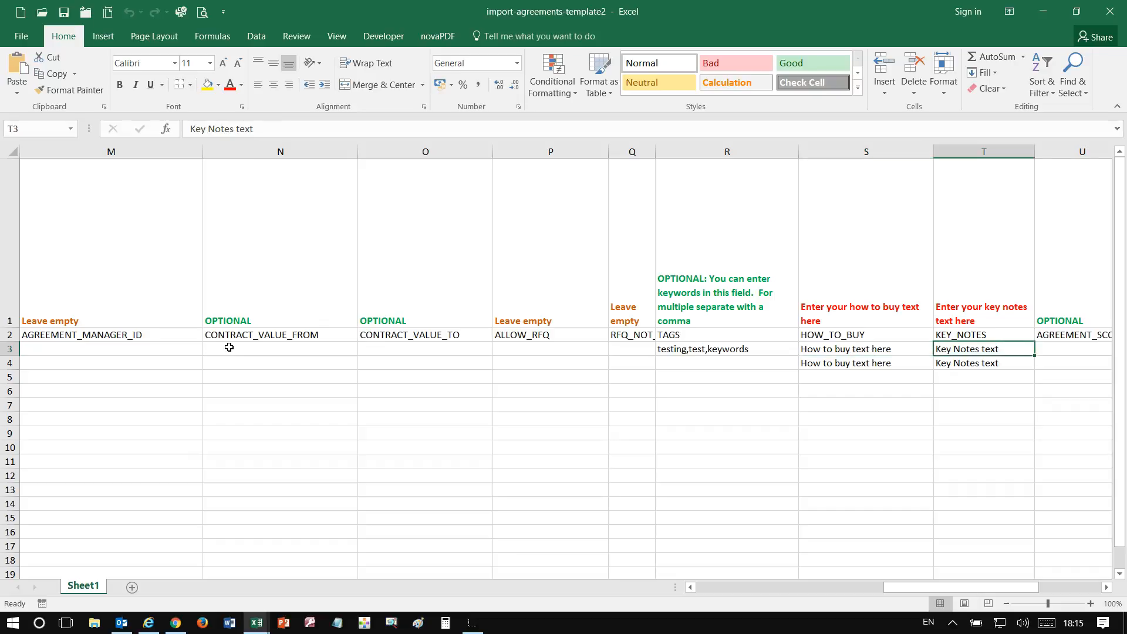
{"action": "key", "text": "Tab"}
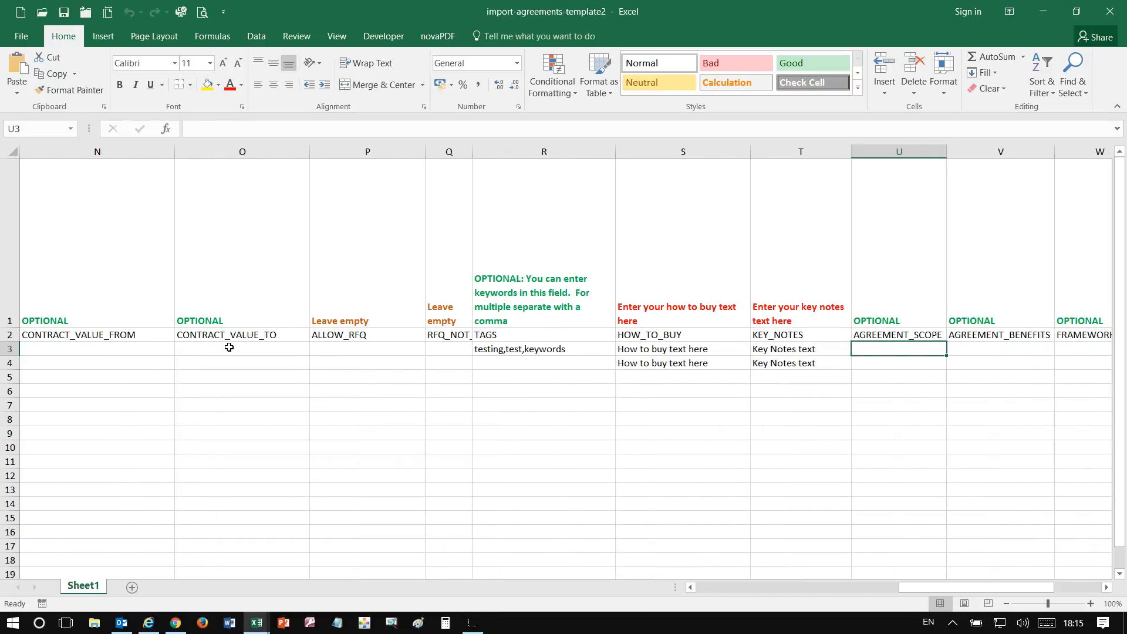
{"action": "key", "text": "Tab"}
{"action": "key", "text": "Tab"}
{"action": "key", "text": "Tab"}
{"action": "key", "text": "Tab"}
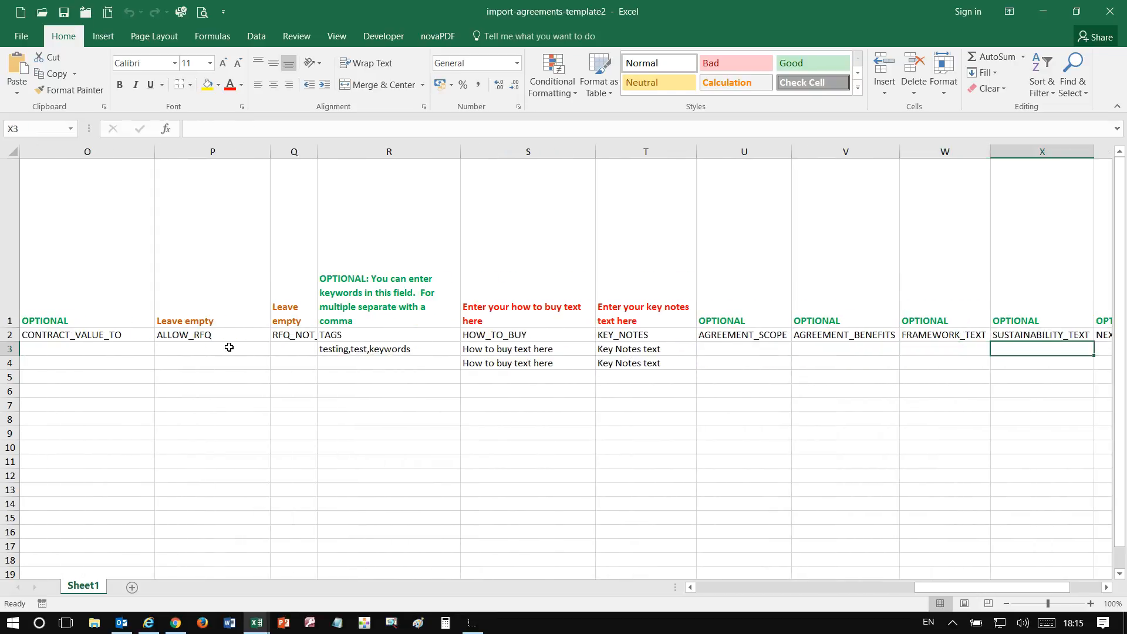
{"action": "key", "text": "Tab"}
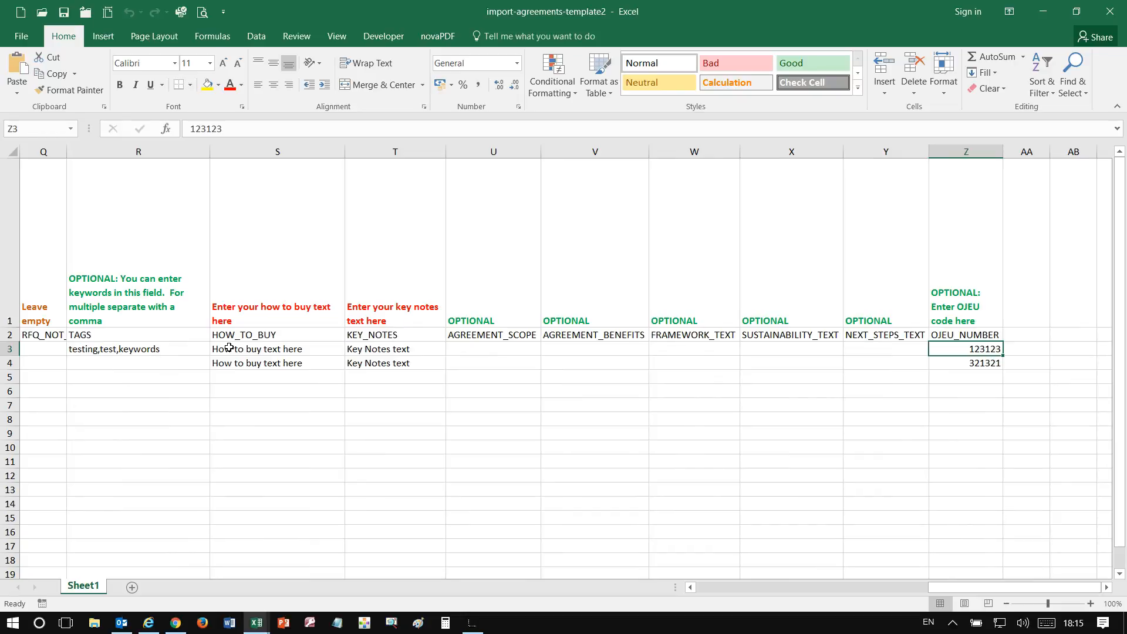
{"action": "key", "text": "Down"}
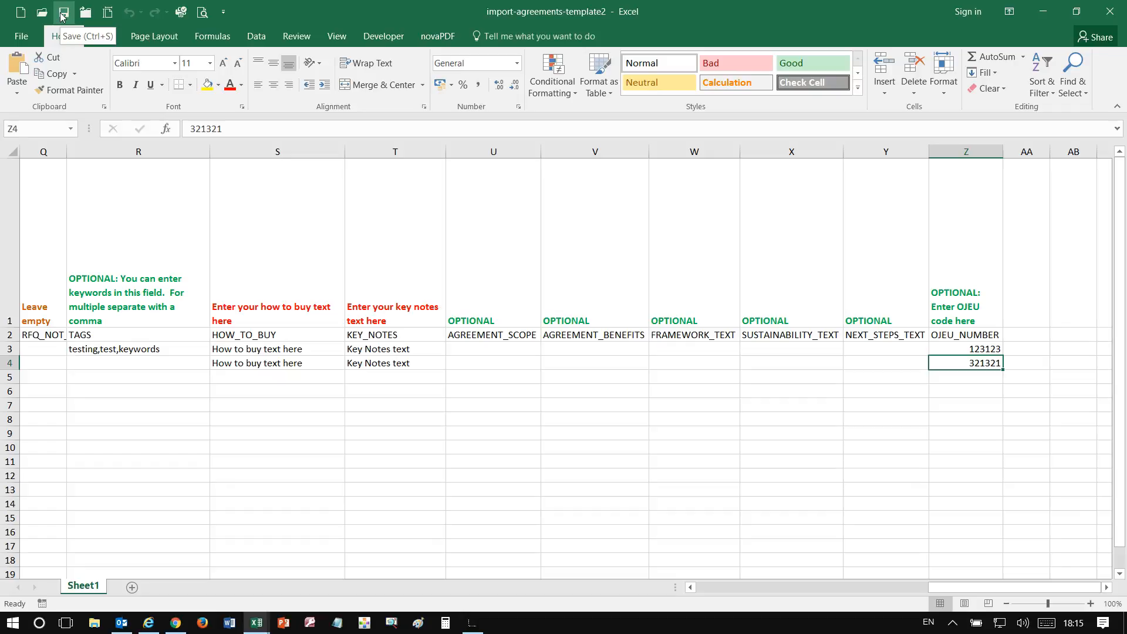
Step: Close the agreements workbook and bring up the import-lots-template2 workbook
{"action": "left_click", "coordinate": [85, 12]}
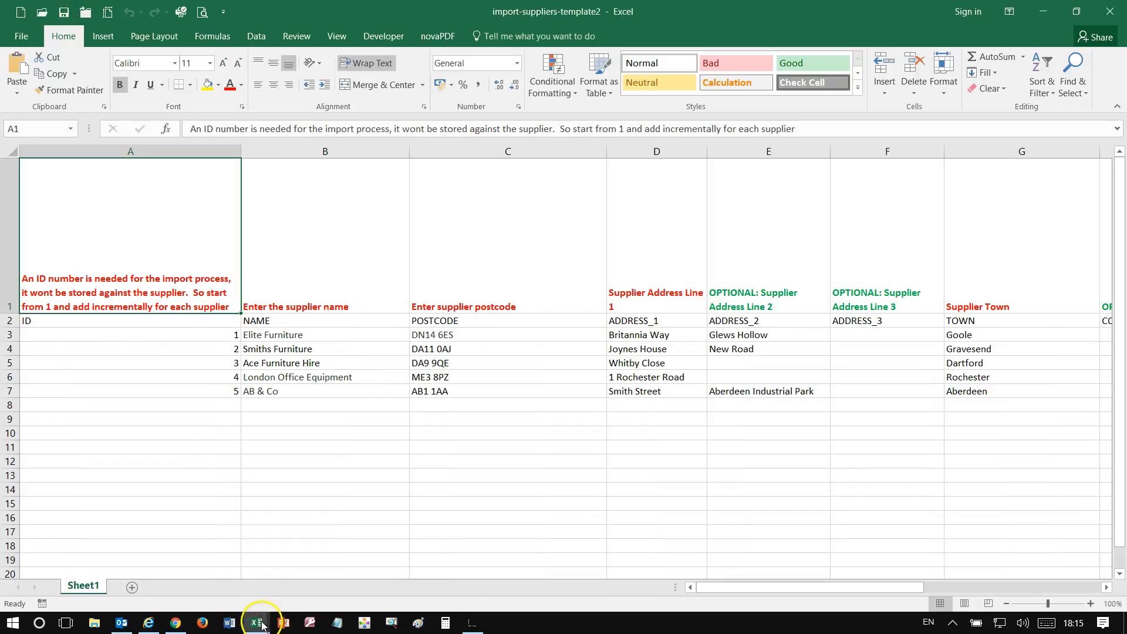
{"action": "mouse_move", "coordinate": [258, 623]}
{"action": "left_click", "coordinate": [196, 555]}
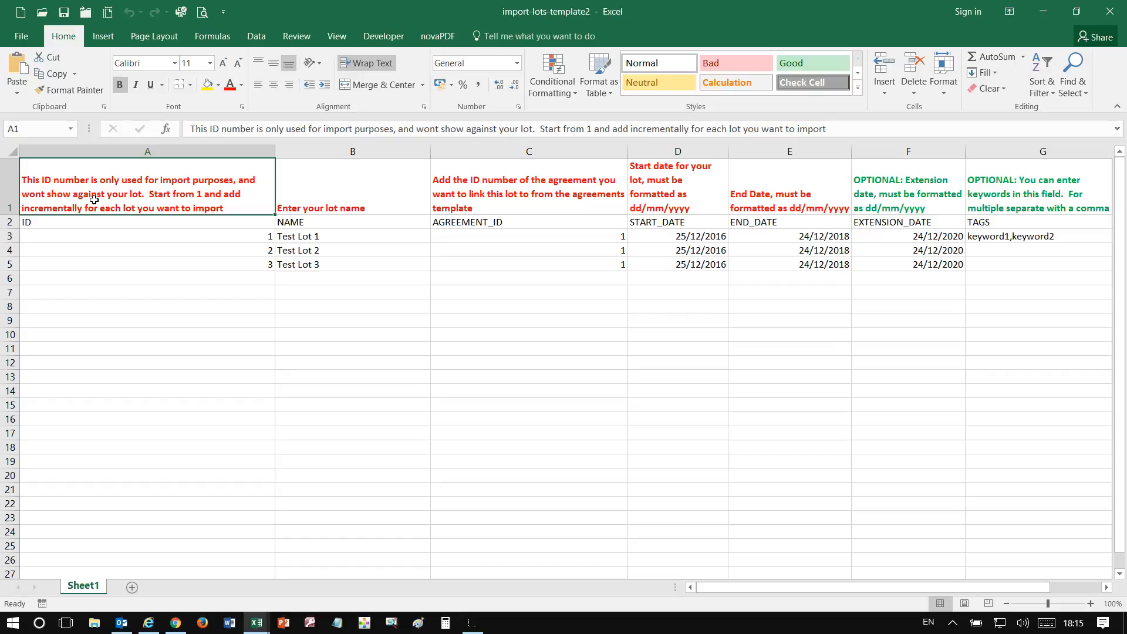
Step: Examine the ID column of the lots sheet and the entries for the test lots
{"action": "key", "text": "Down"}
{"action": "key", "text": "Down"}
{"action": "key", "text": "Down"}
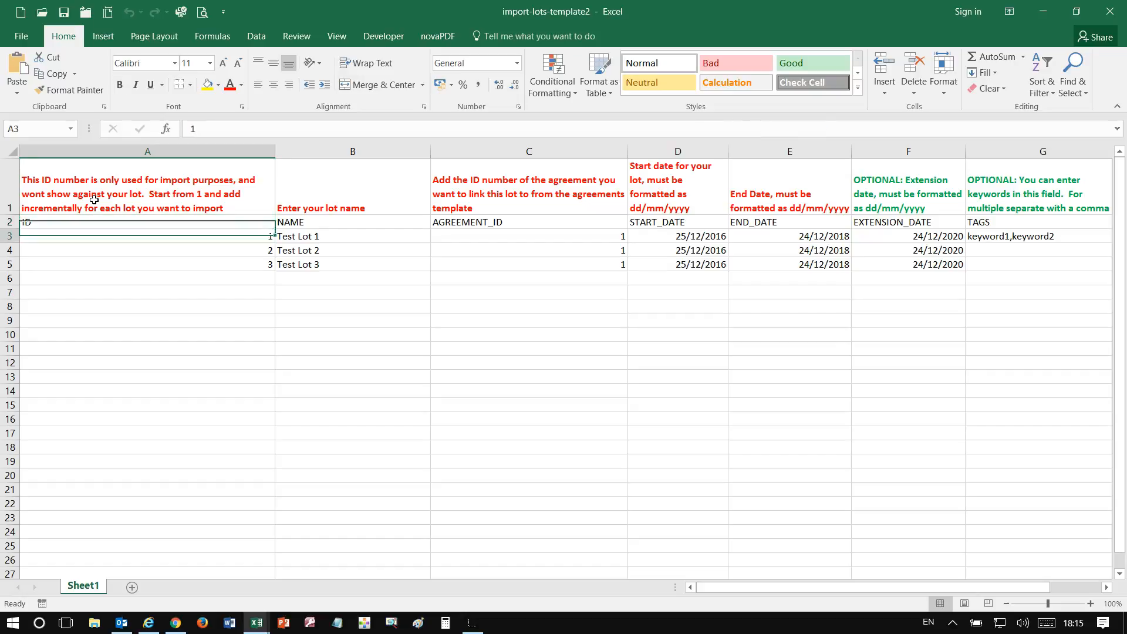
{"action": "key", "text": "Down"}
{"action": "key", "text": "Up"}
{"action": "key", "text": "Up"}
{"action": "key", "text": "Up"}
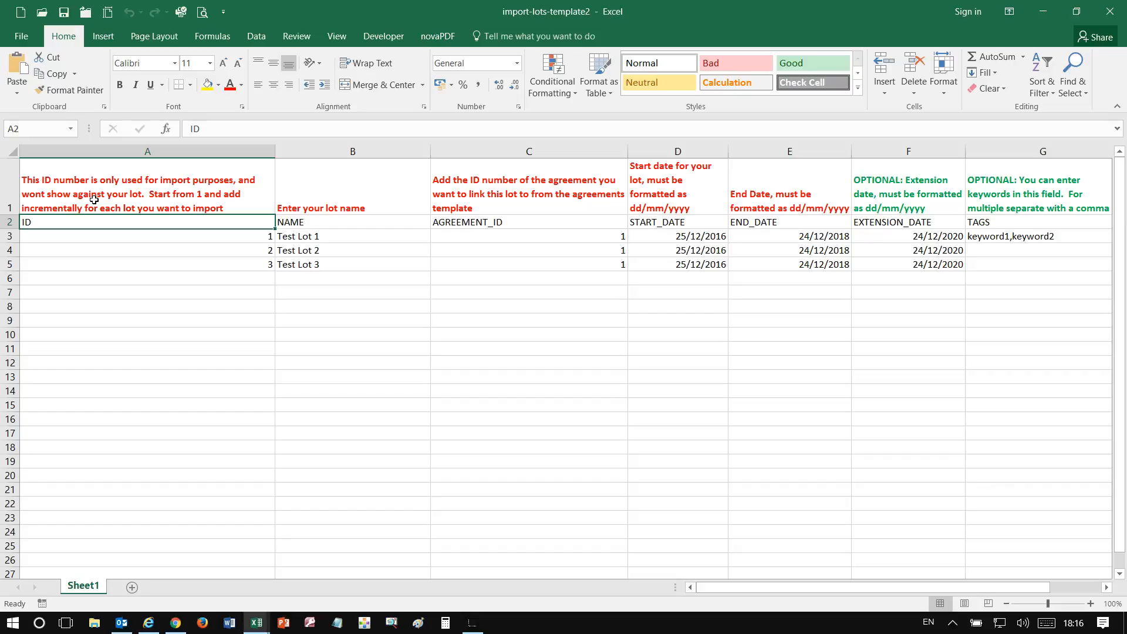
Step: Examine the lots sheet's NAME column and the AGREEMENT_ID entries linking each test lot to its agreement
{"action": "key", "text": "Right"}
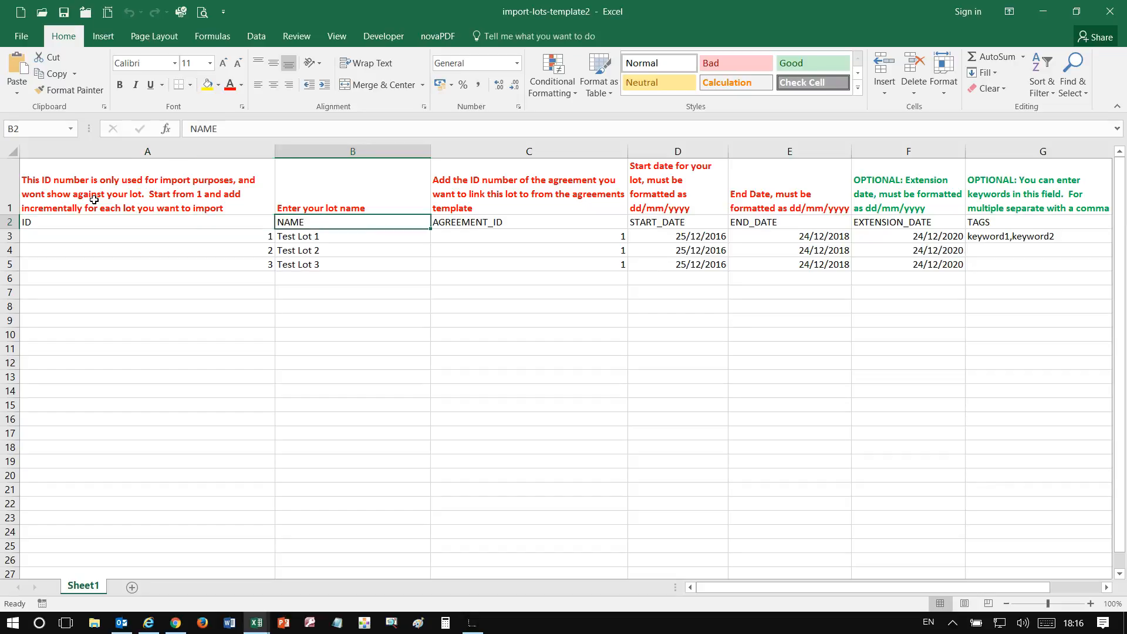
{"action": "key", "text": "Right"}
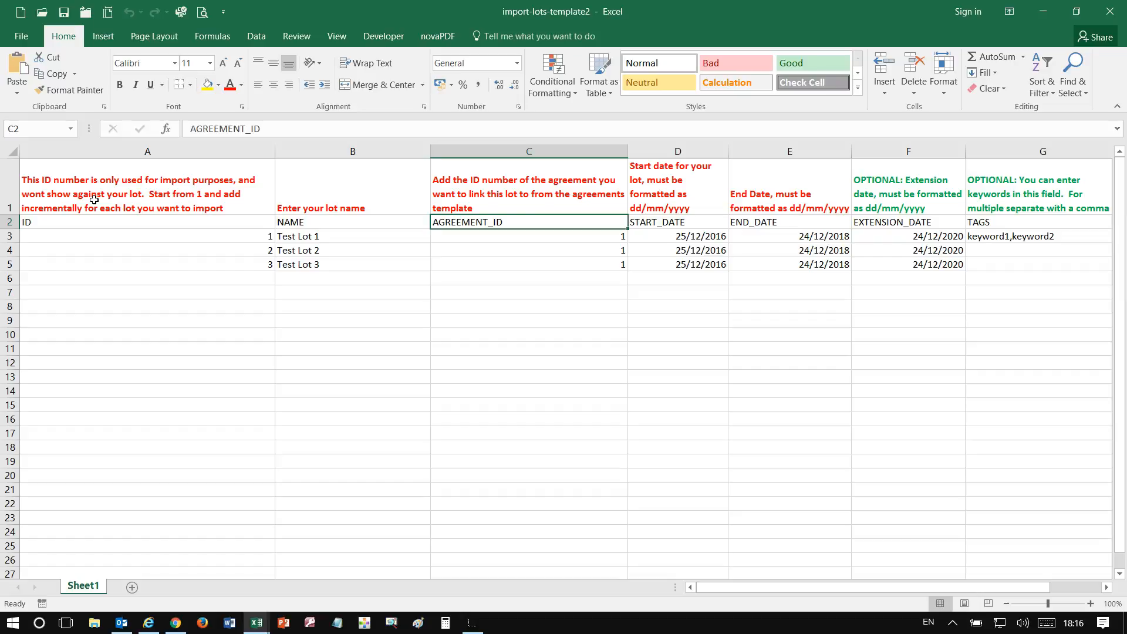
{"action": "key", "text": "Down"}
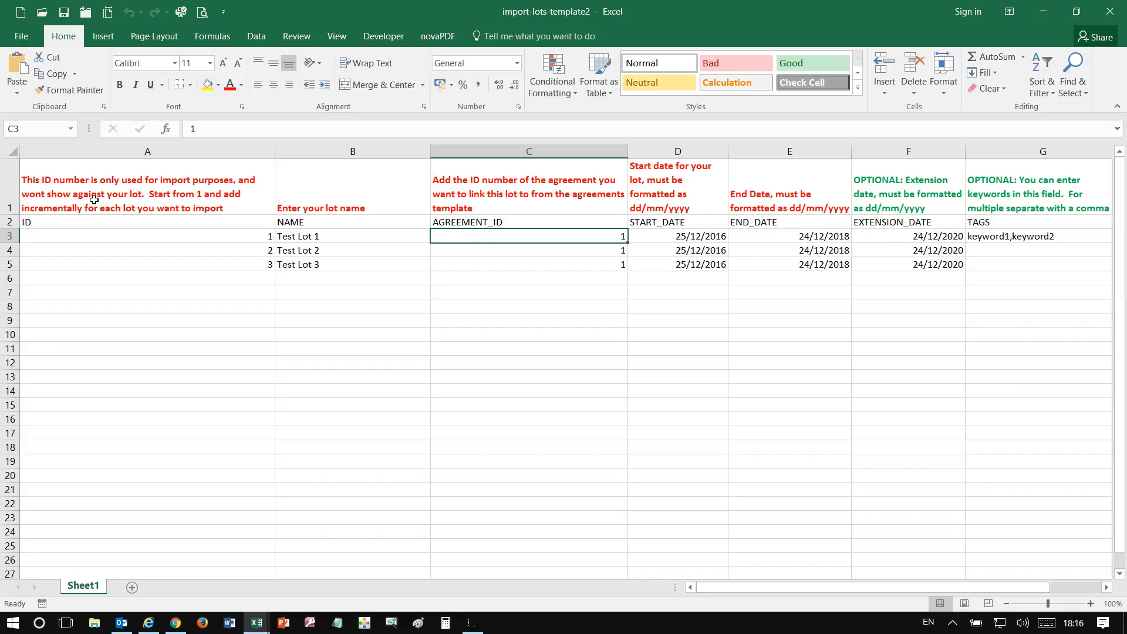
{"action": "key", "text": "Down"}
{"action": "key", "text": "Down"}
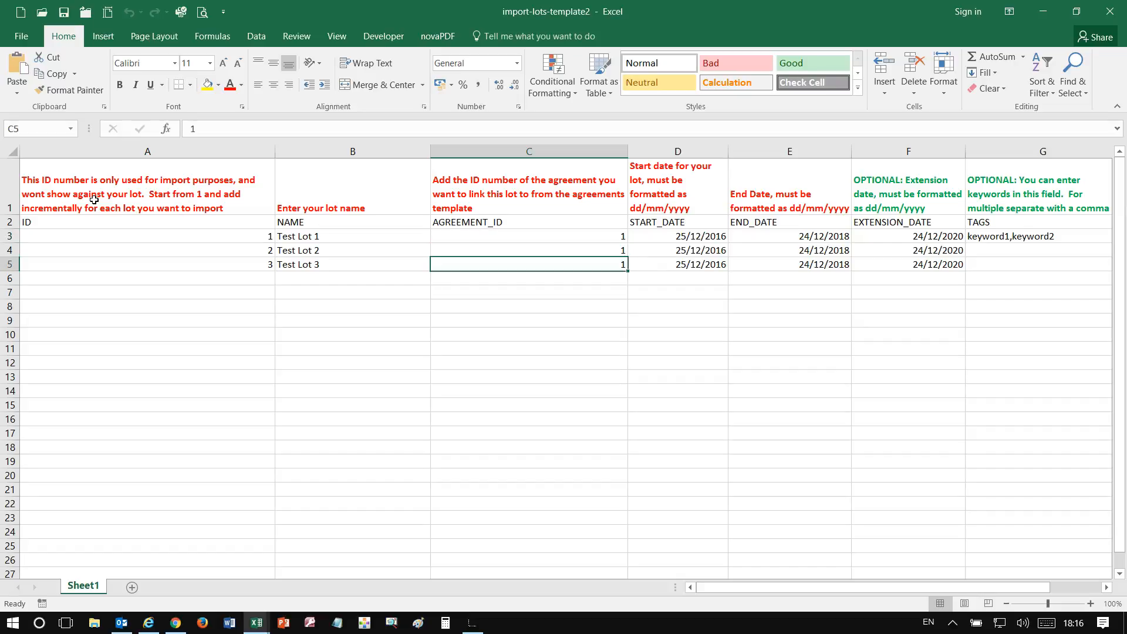
Step: Examine the lots sheet's start, end and extension date columns and the keyword format in the TAGS column
{"action": "key", "text": "Up"}
{"action": "key", "text": "Up"}
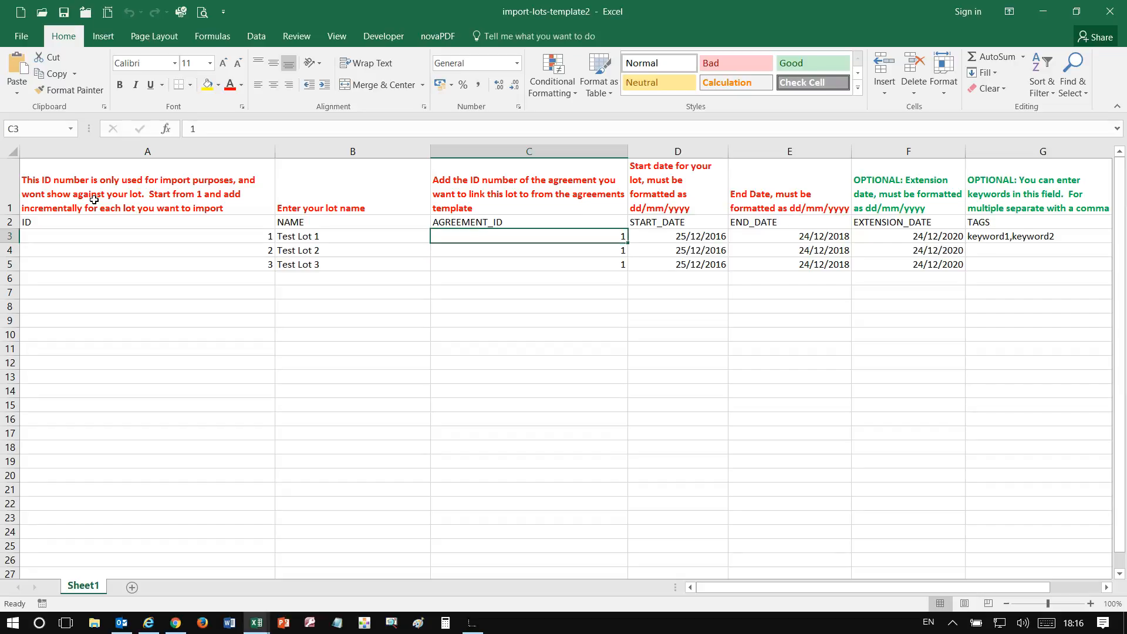
{"action": "key", "text": "Right"}
{"action": "key", "text": "Right"}
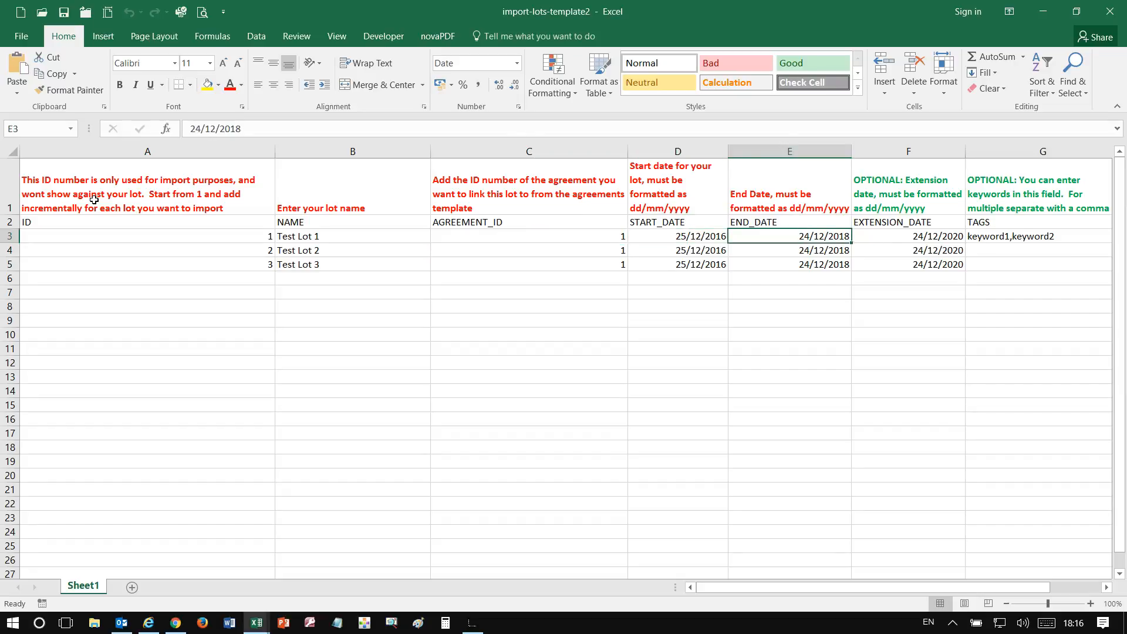
{"action": "key", "text": "Right"}
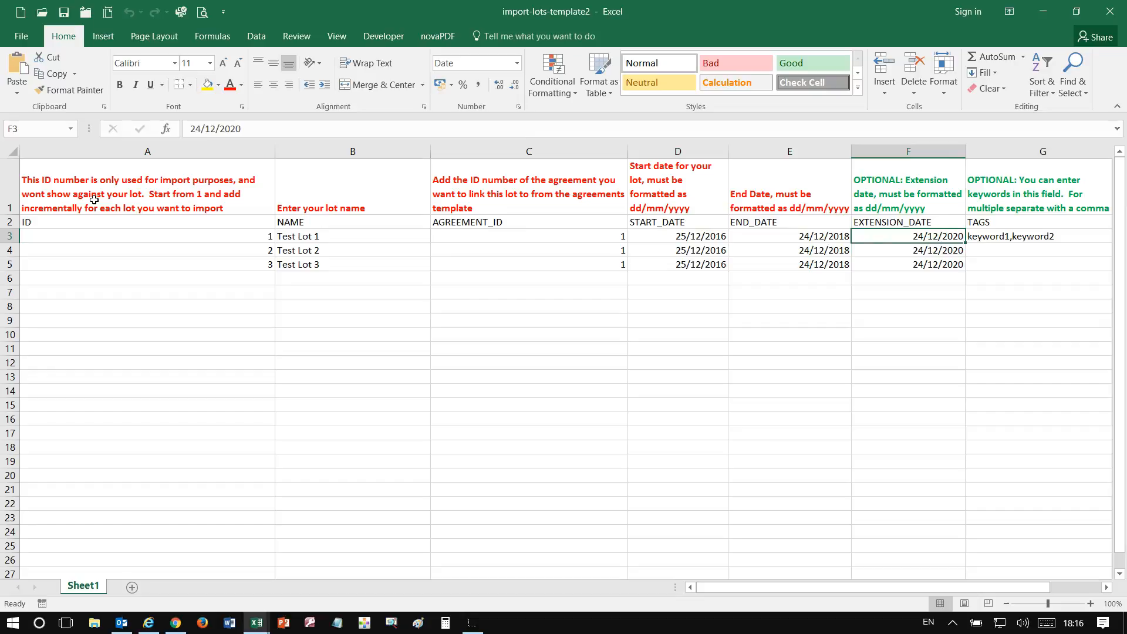
{"action": "key", "text": "Right"}
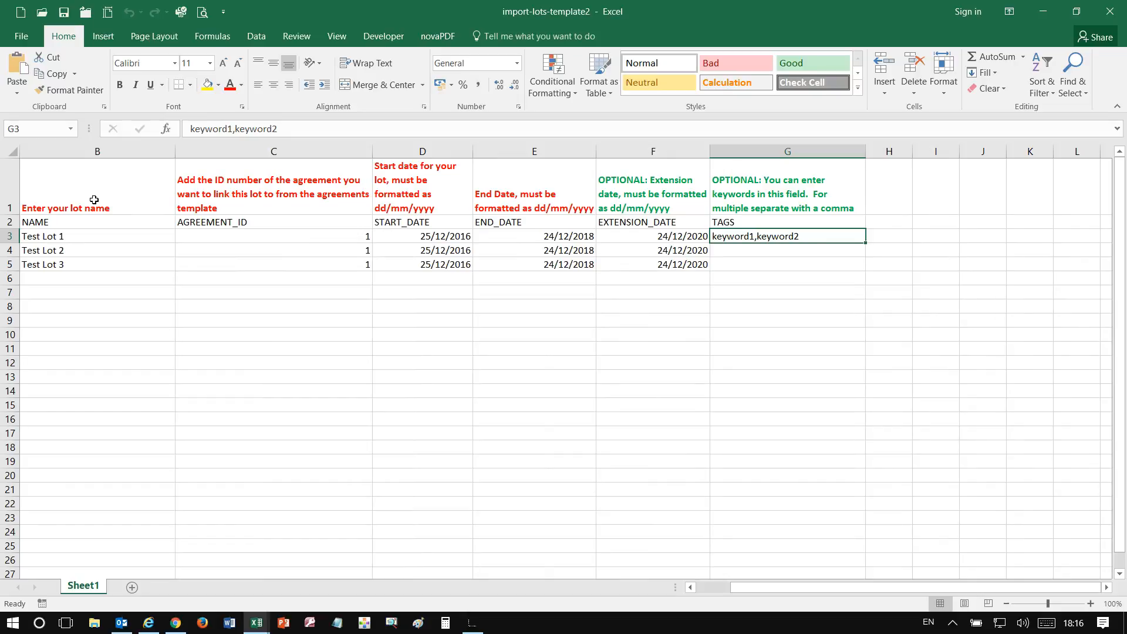
Step: Bring up the import-suppliers-template2 workbook and examine the ID column entries for the listed suppliers
{"action": "left_click", "coordinate": [85, 11]}
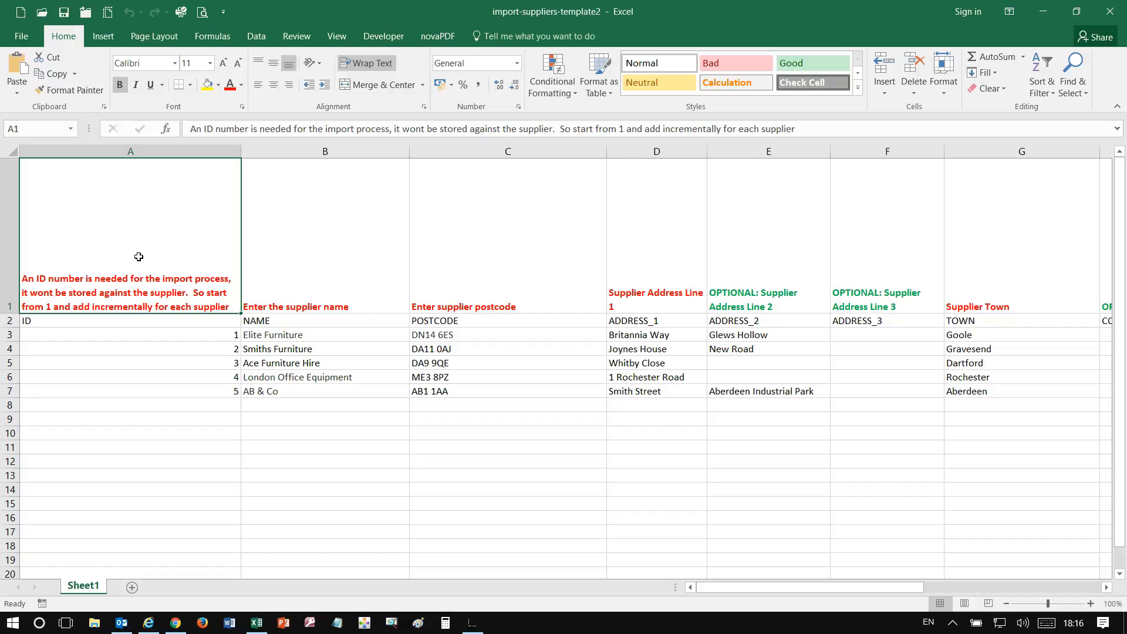
{"action": "key", "text": "Down"}
{"action": "key", "text": "Down"}
{"action": "key", "text": "Down"}
{"action": "key", "text": "Down"}
{"action": "key", "text": "Down"}
{"action": "key", "text": "Down"}
{"action": "key", "text": "Up"}
{"action": "key", "text": "Up"}
{"action": "key", "text": "Up"}
{"action": "key", "text": "Up"}
Step: Examine the suppliers sheet's name, postcode, address line, town and optional country columns
{"action": "key", "text": "Right"}
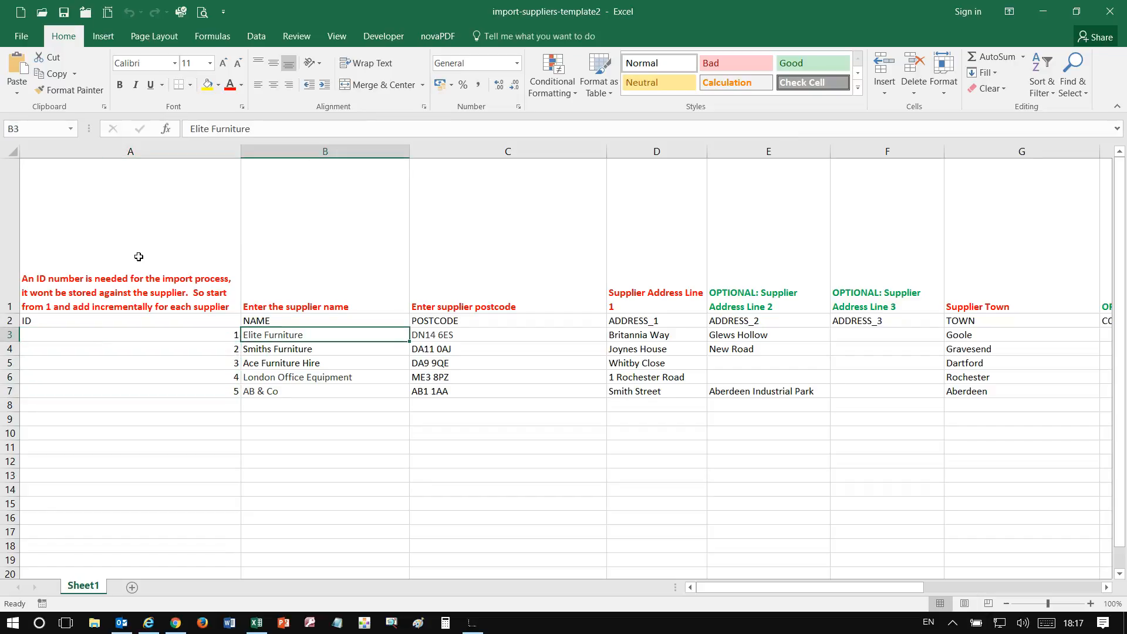
{"action": "key", "text": "Right"}
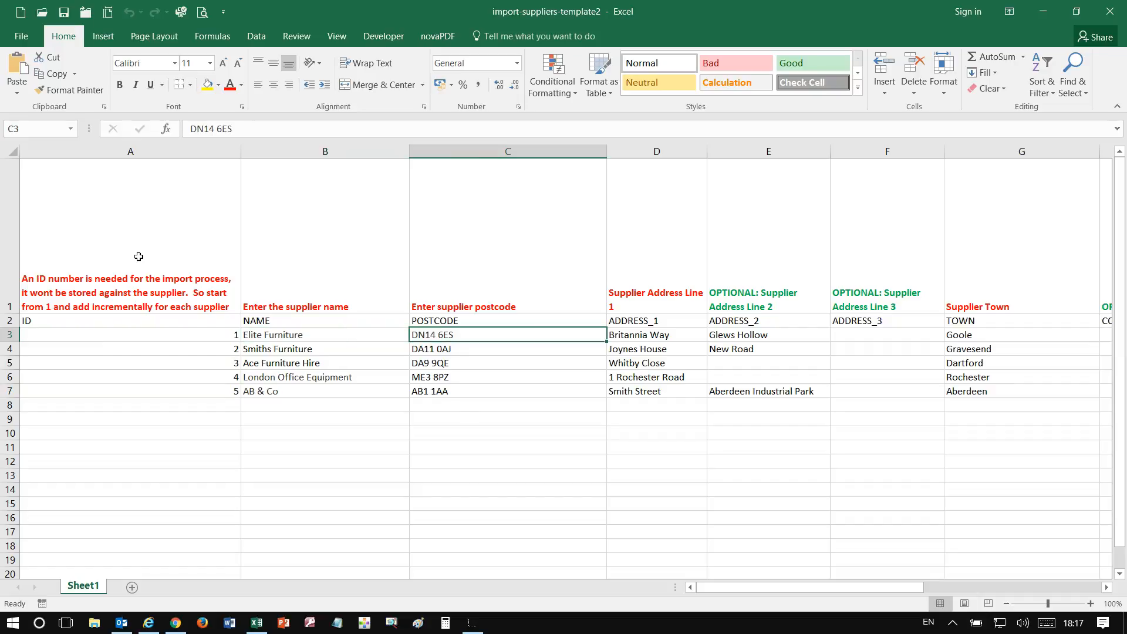
{"action": "key", "text": "Right"}
{"action": "key", "text": "Right"}
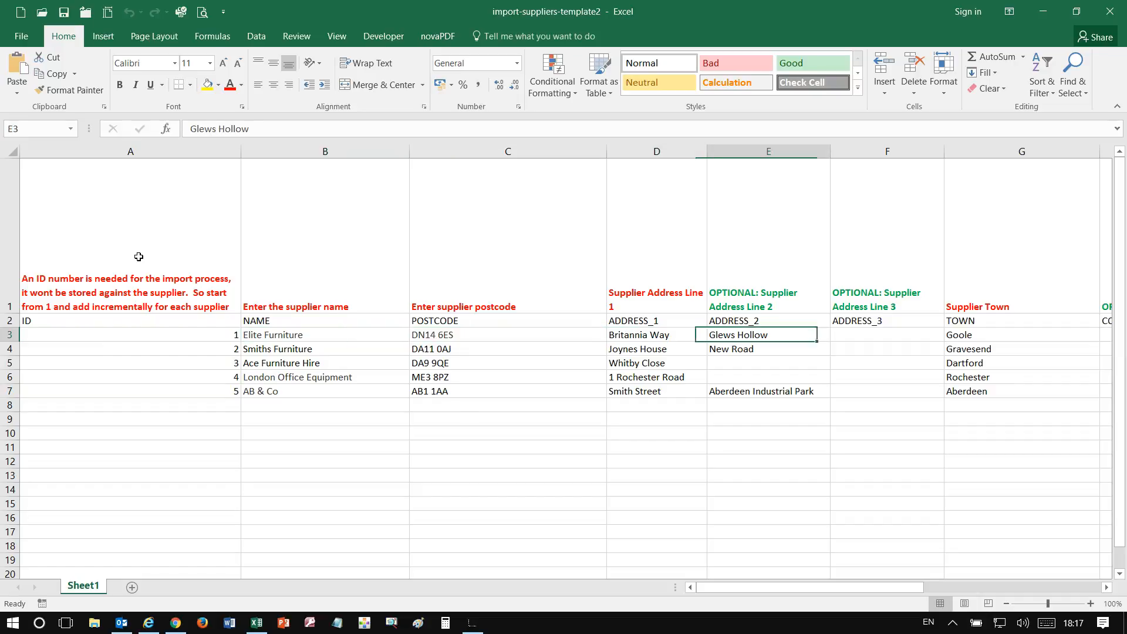
{"action": "key", "text": "Right"}
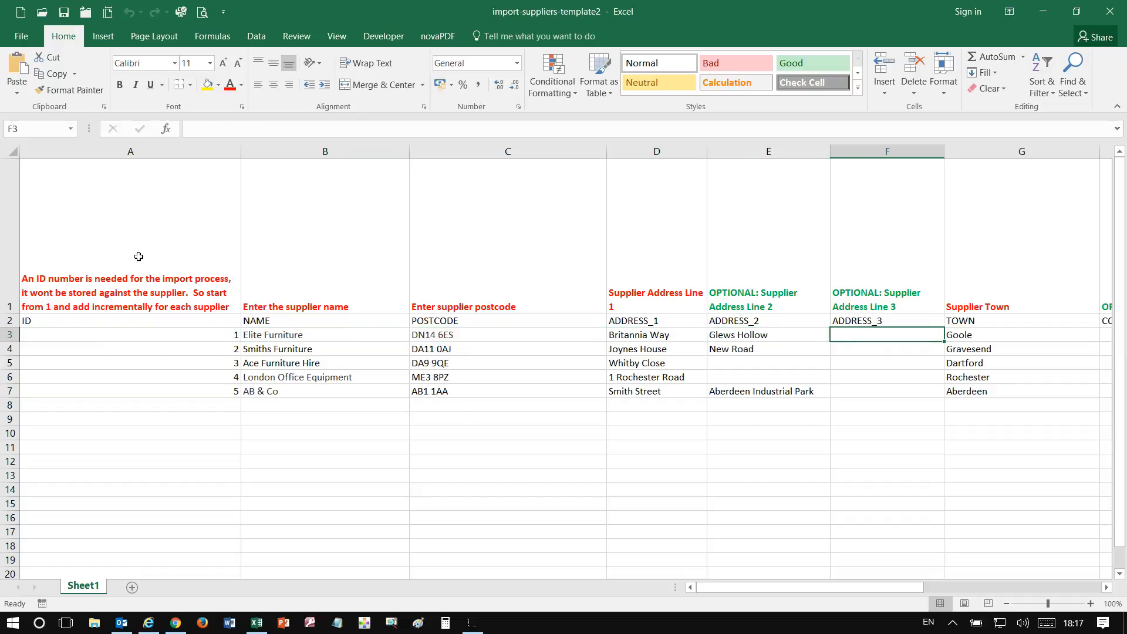
{"action": "key", "text": "Right"}
{"action": "key", "text": "Right"}
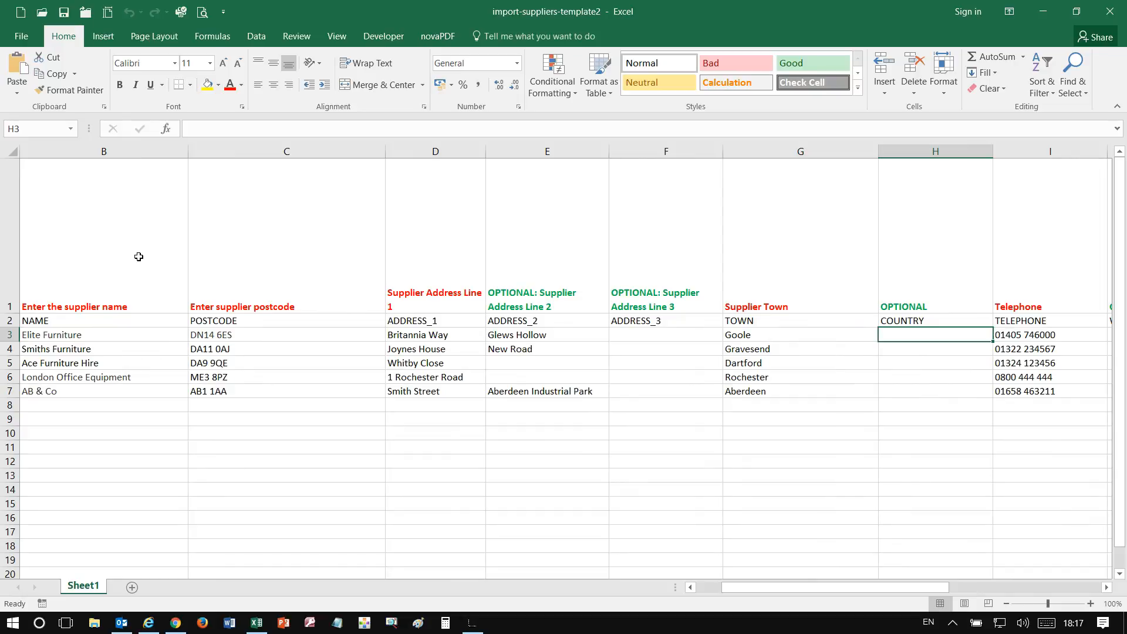
Step: Examine the telephone column and the optional website, tags, company number, VAT number and supplier note columns
{"action": "key", "text": "Right"}
{"action": "key", "text": "Right"}
{"action": "key", "text": "Right"}
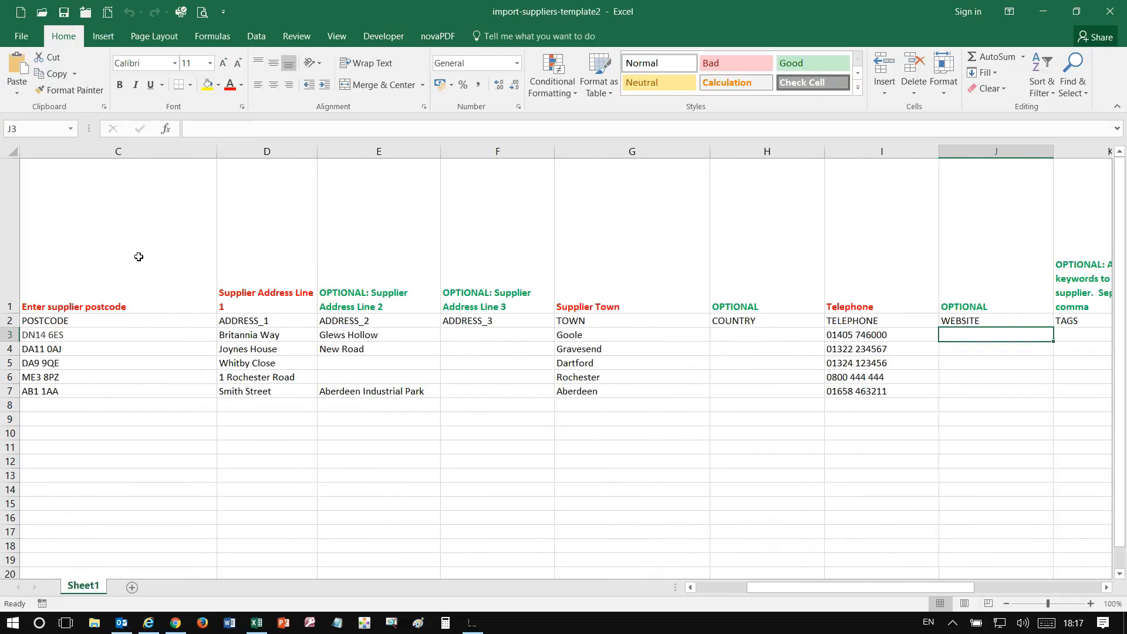
{"action": "key", "text": "Right"}
{"action": "key", "text": "Right"}
{"action": "key", "text": "Right"}
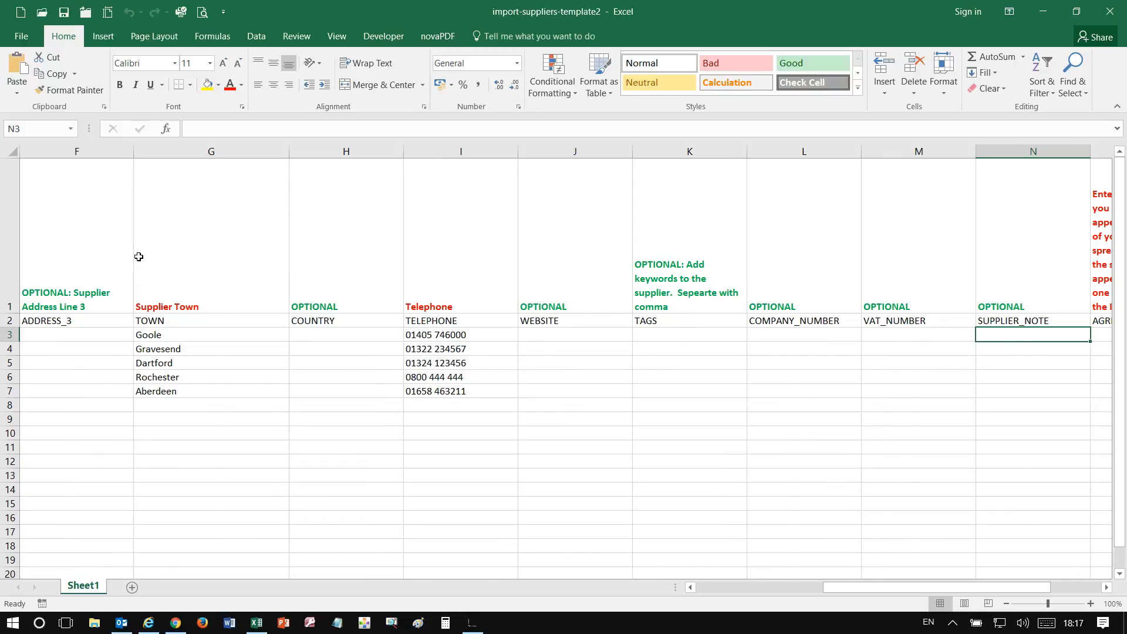
Step: Examine the AGREEMENT_IDS and LOT_IDS columns that link each supplier to its agreement and lots
{"action": "key", "text": "Right"}
{"action": "key", "text": "Right"}
{"action": "key", "text": "Left"}
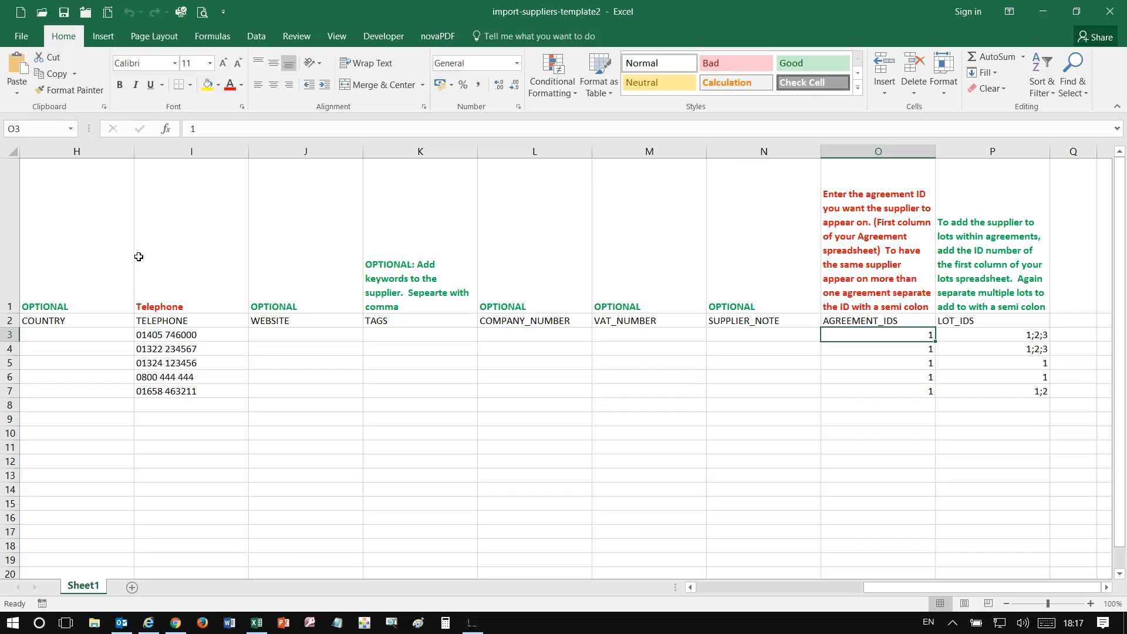
{"action": "key", "text": "Right"}
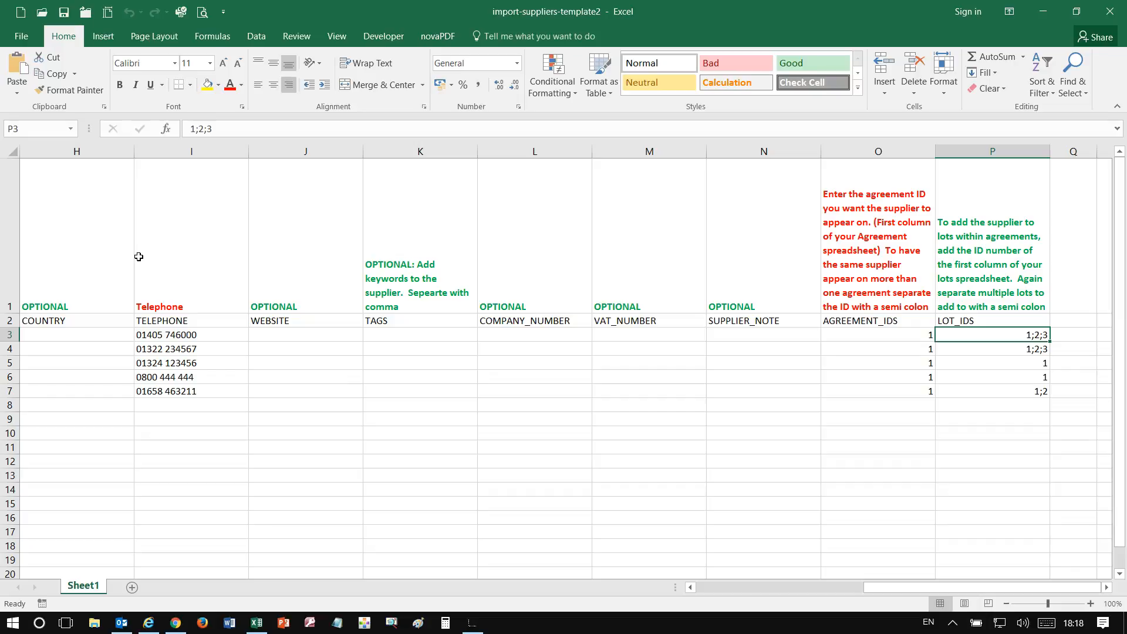
{"action": "key", "text": "Down"}
{"action": "key", "text": "Down"}
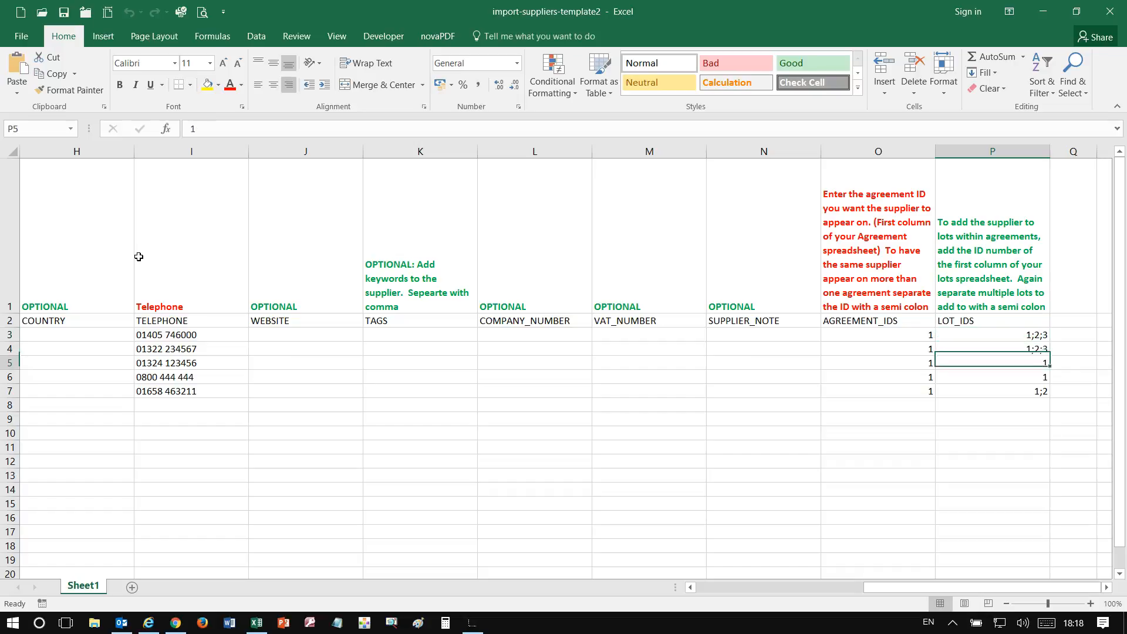
Step: Close the suppliers workbook and switch to the New Import section of the HE Contracts import page in Chrome
{"action": "left_click", "coordinate": [82, 12]}
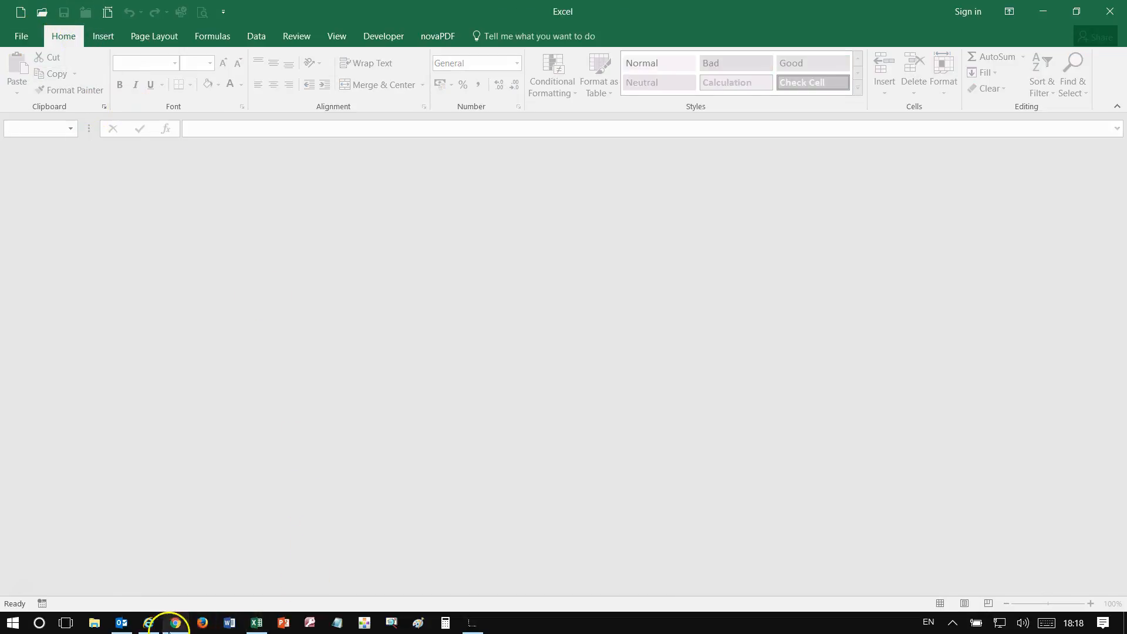
{"action": "left_click", "coordinate": [172, 627]}
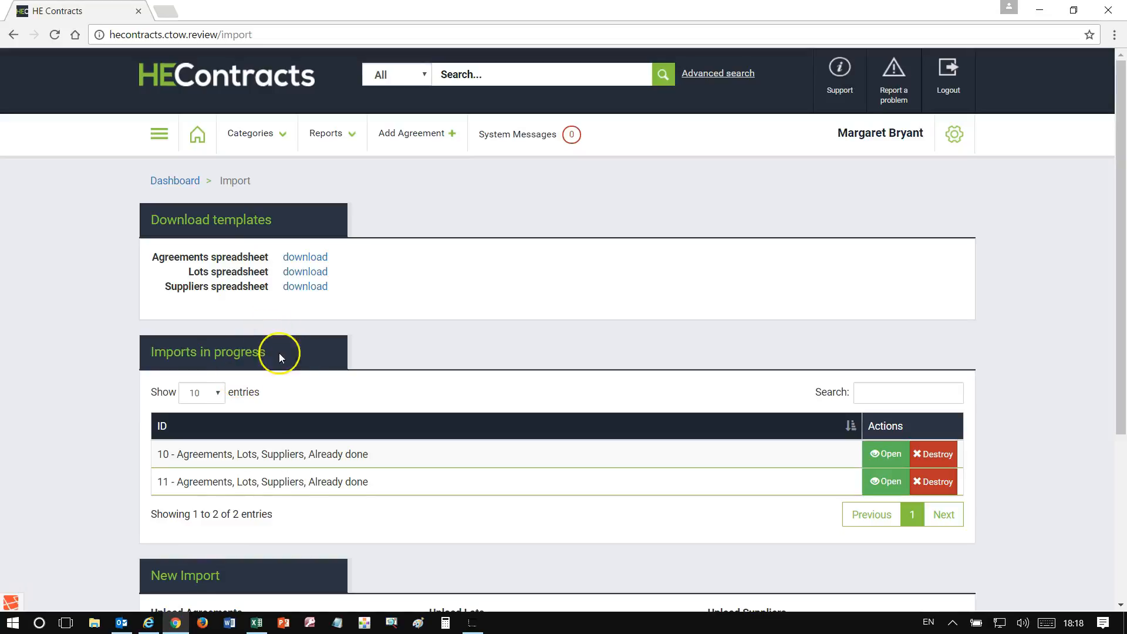
{"action": "scroll", "coordinate": [279, 354], "scroll_direction": "down", "scroll_amount": 4}
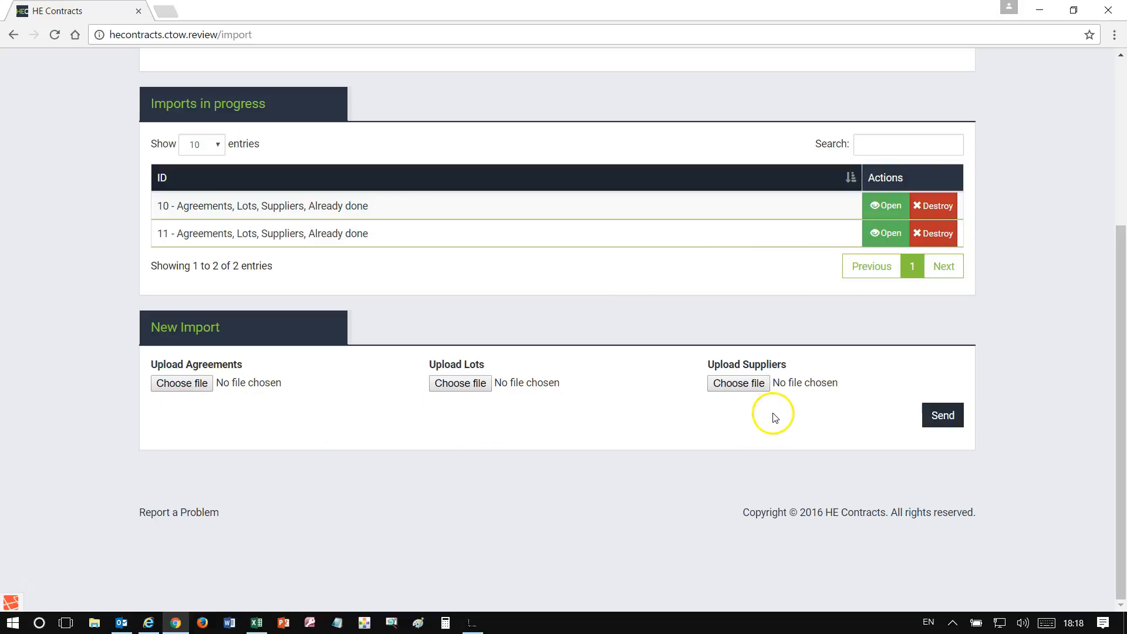
Step: Choose import-agreements-template2 from the Desktop as the agreements file of the new import
{"action": "left_click", "coordinate": [196, 390]}
{"action": "scroll", "coordinate": [221, 169], "scroll_direction": "down", "scroll_amount": 8}
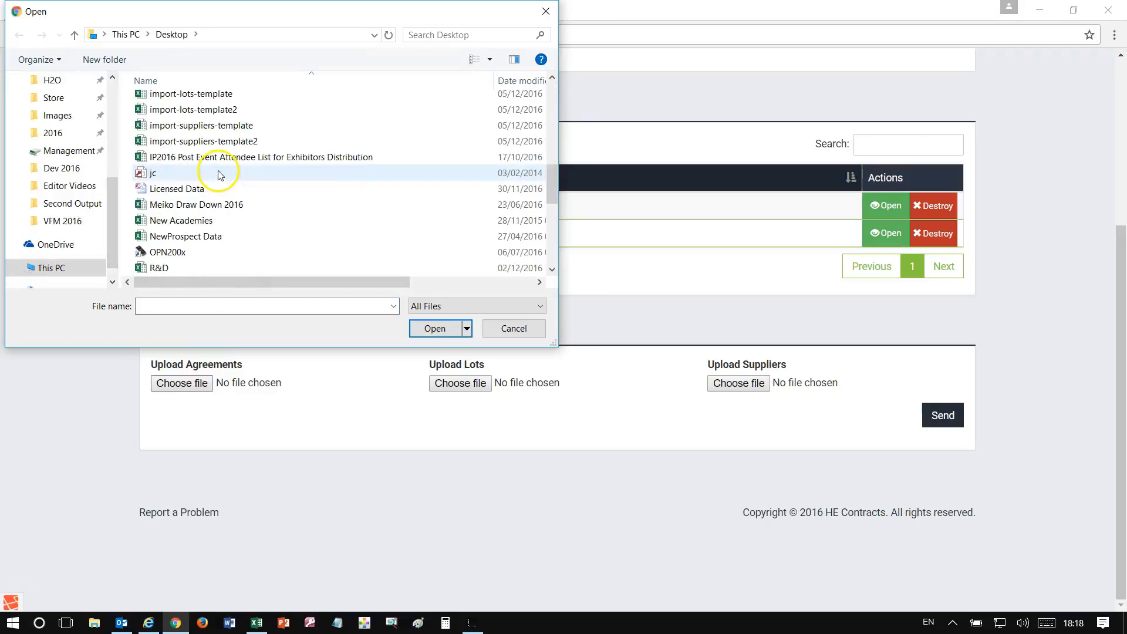
{"action": "left_click", "coordinate": [223, 141]}
{"action": "scroll", "coordinate": [225, 137], "scroll_direction": "up", "scroll_amount": 2}
{"action": "double_click", "coordinate": [282, 162]}
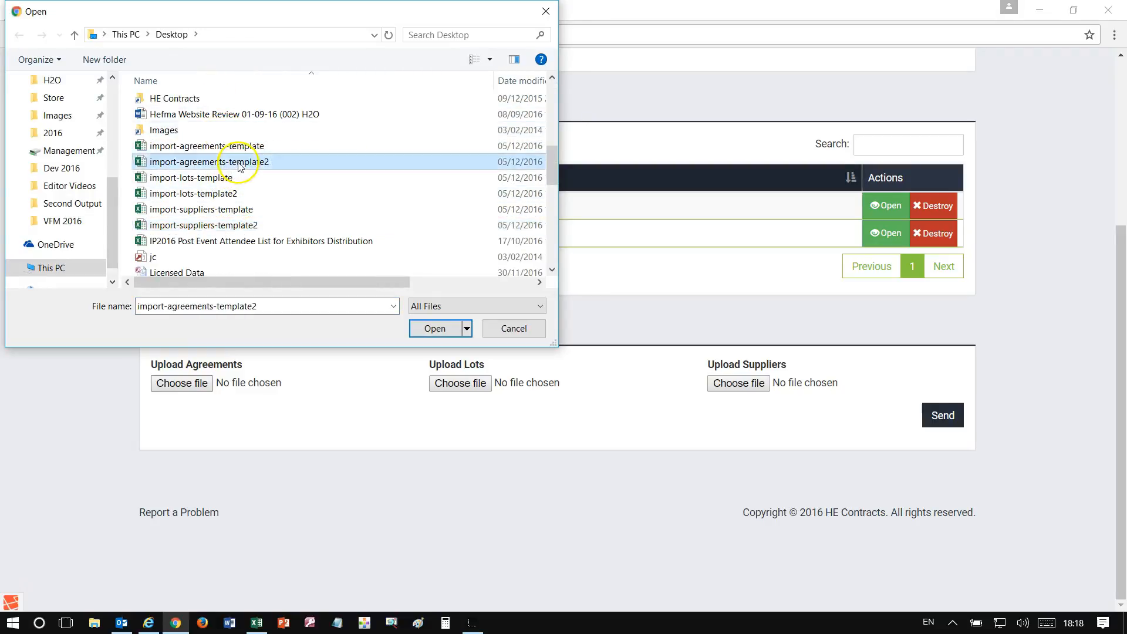
Step: Choose import-lots-template2 from the Desktop as the lots file of the new import
{"action": "left_click", "coordinate": [449, 385]}
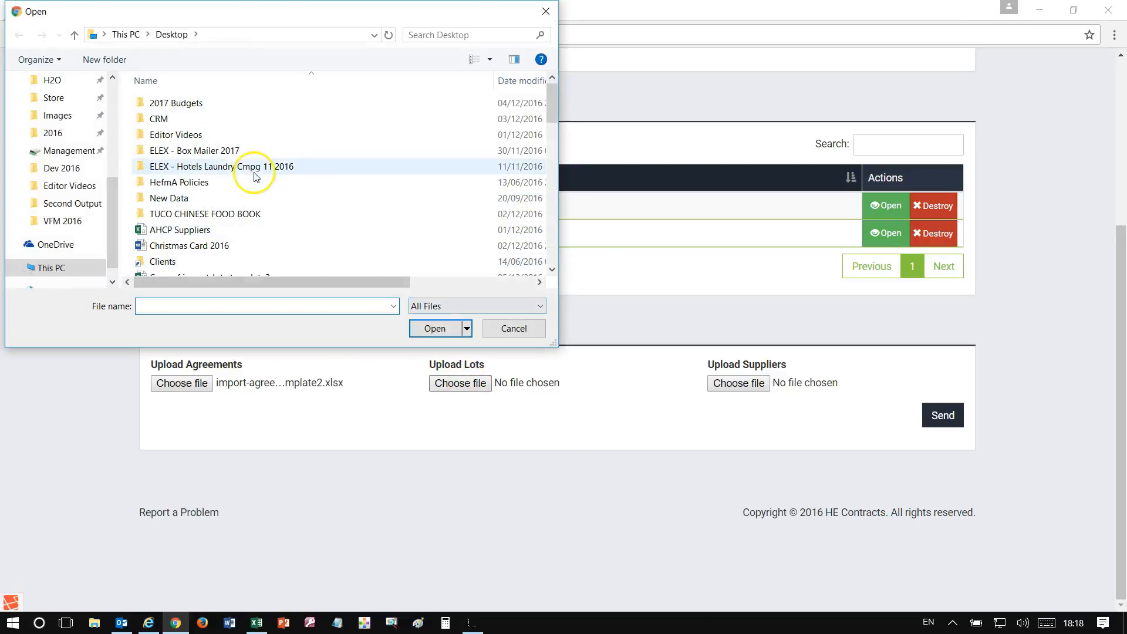
{"action": "scroll", "coordinate": [245, 174], "scroll_direction": "down", "scroll_amount": 4}
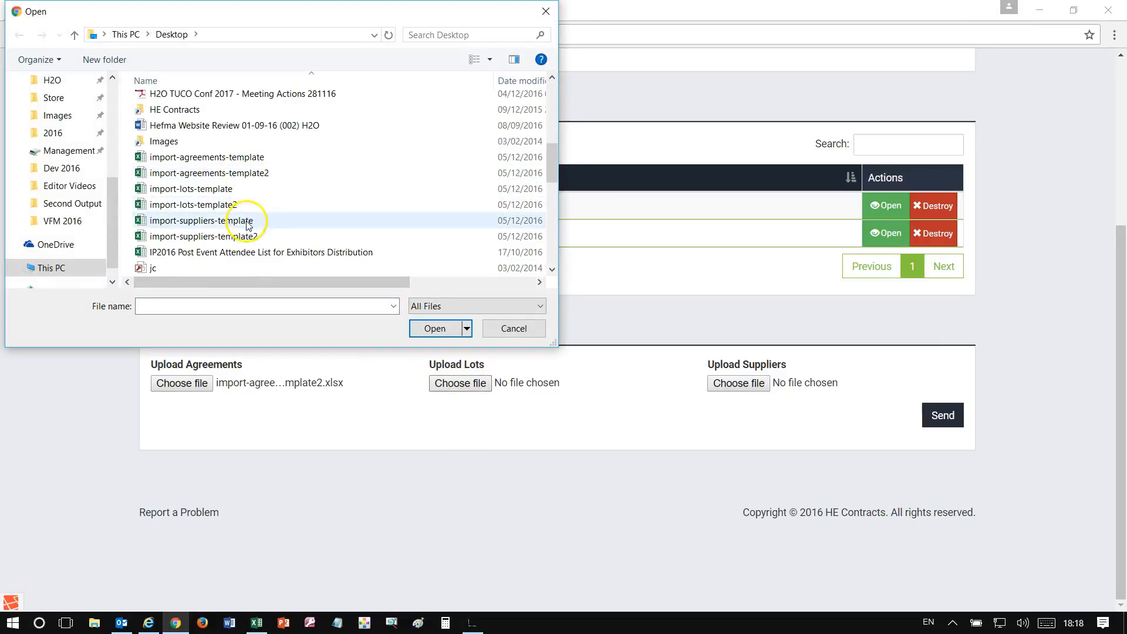
{"action": "double_click", "coordinate": [229, 205]}
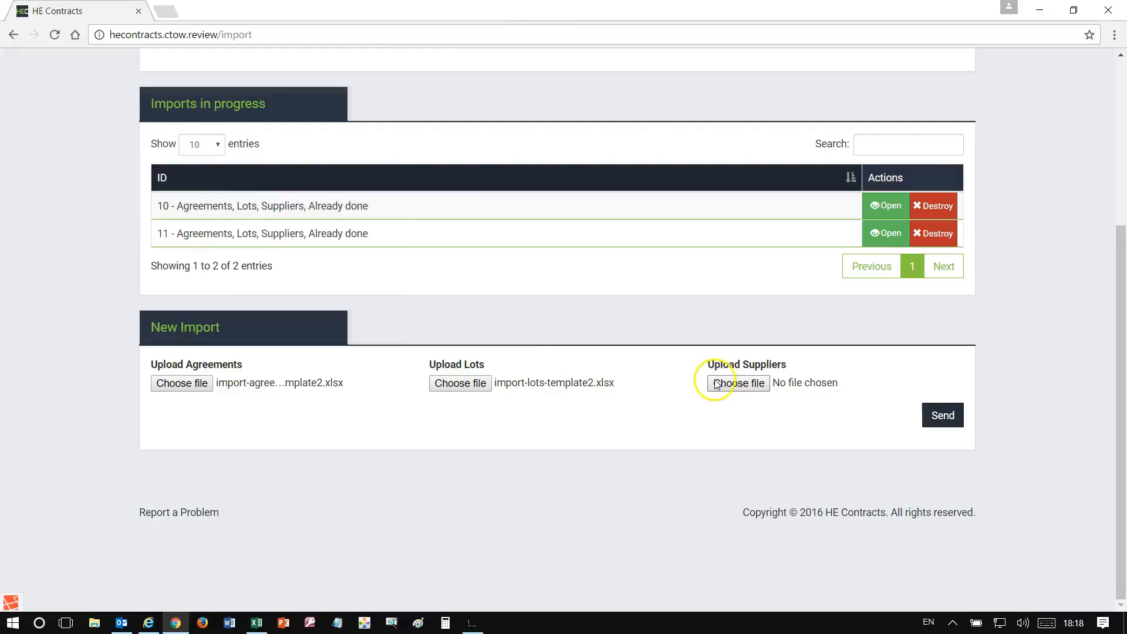
Step: Choose import-suppliers-template2 as the suppliers file and send the new import
{"action": "left_click", "coordinate": [739, 383]}
{"action": "scroll", "coordinate": [244, 201], "scroll_direction": "down", "scroll_amount": 5}
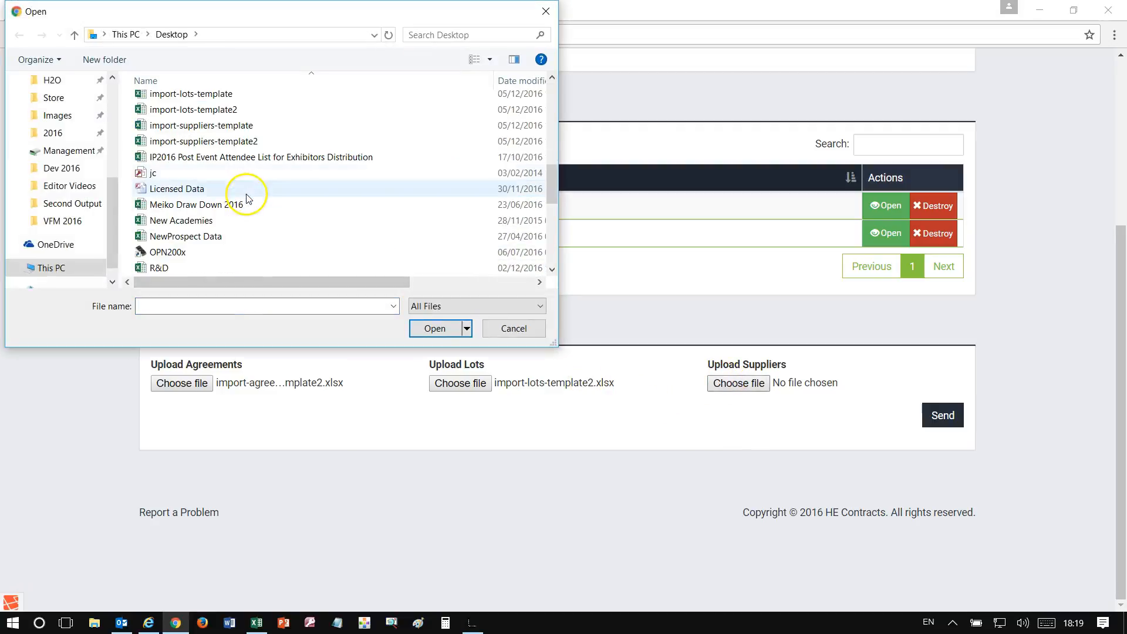
{"action": "double_click", "coordinate": [245, 141]}
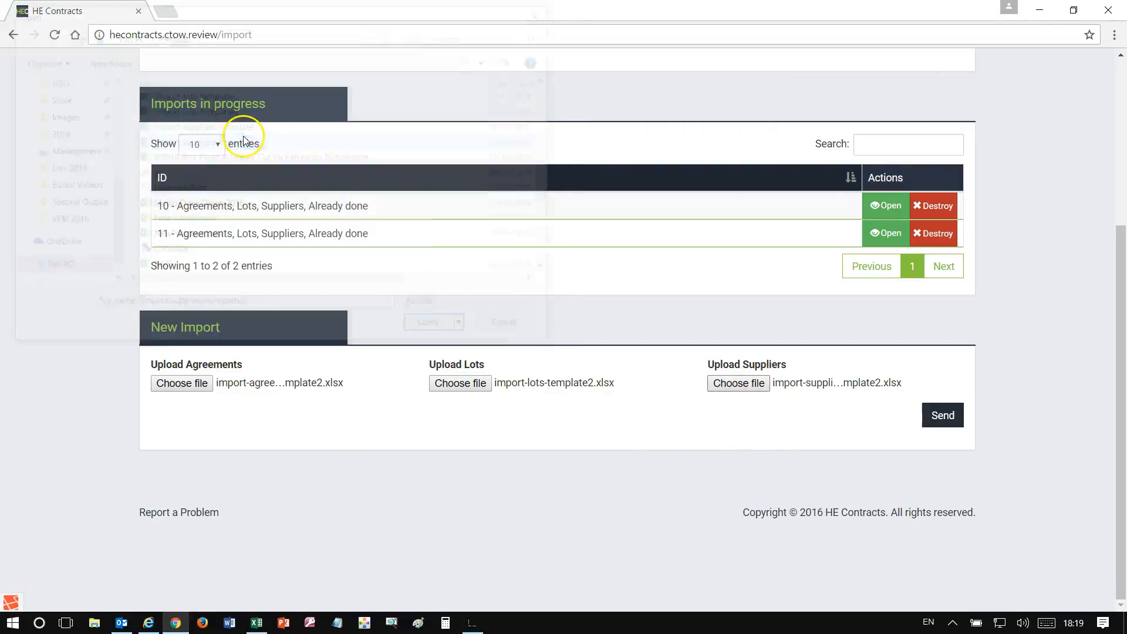
{"action": "left_click", "coordinate": [942, 416]}
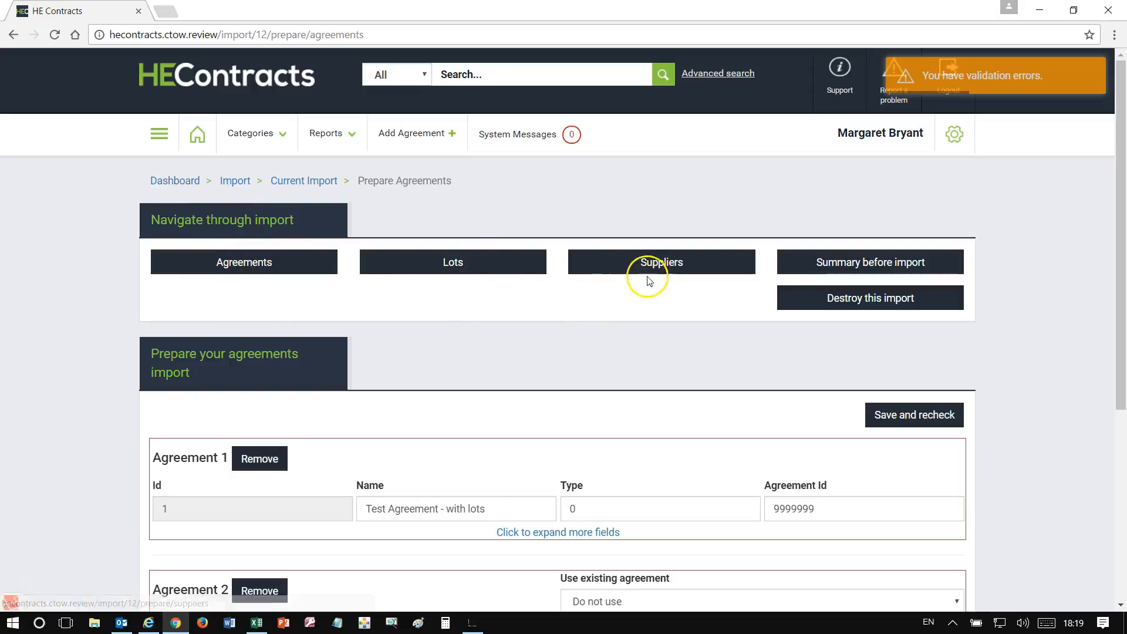
Step: Expand Agreement 1's fields, select an agreement manager and enter "not allowed" as the Rfq Not Allowed Text
{"action": "left_click", "coordinate": [911, 264]}
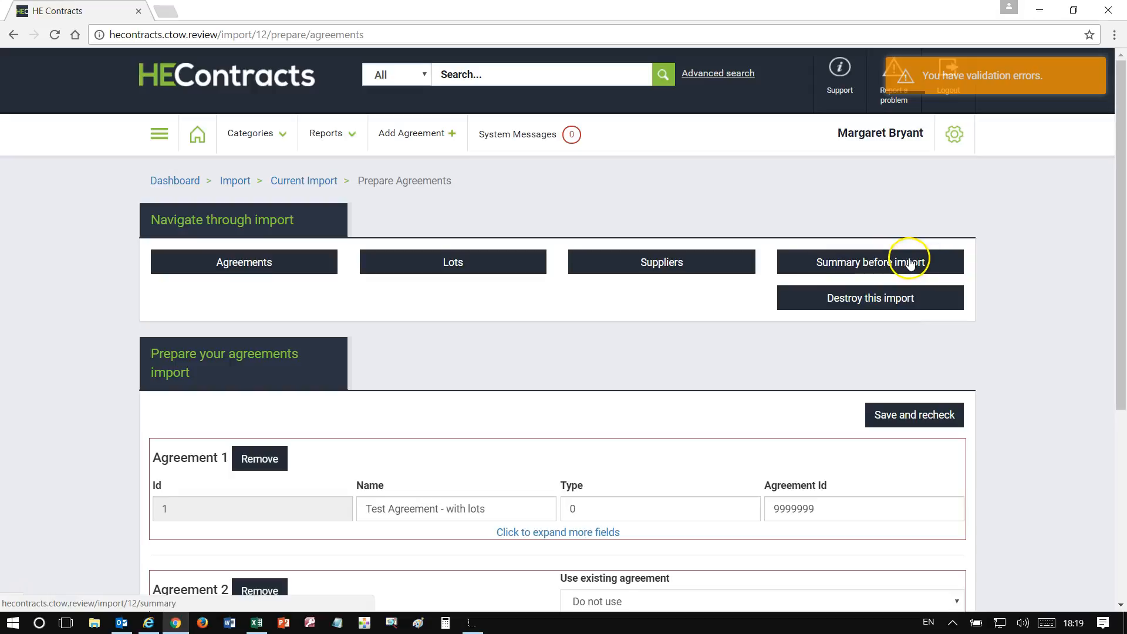
{"action": "scroll", "coordinate": [523, 301], "scroll_direction": "down", "scroll_amount": 5}
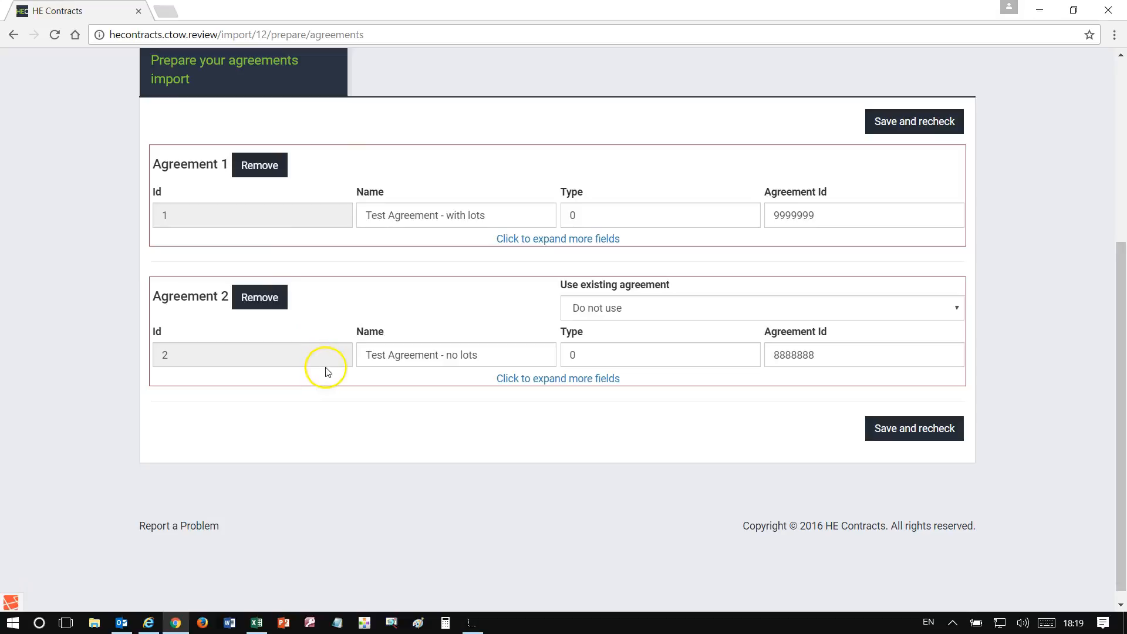
{"action": "left_click", "coordinate": [571, 240]}
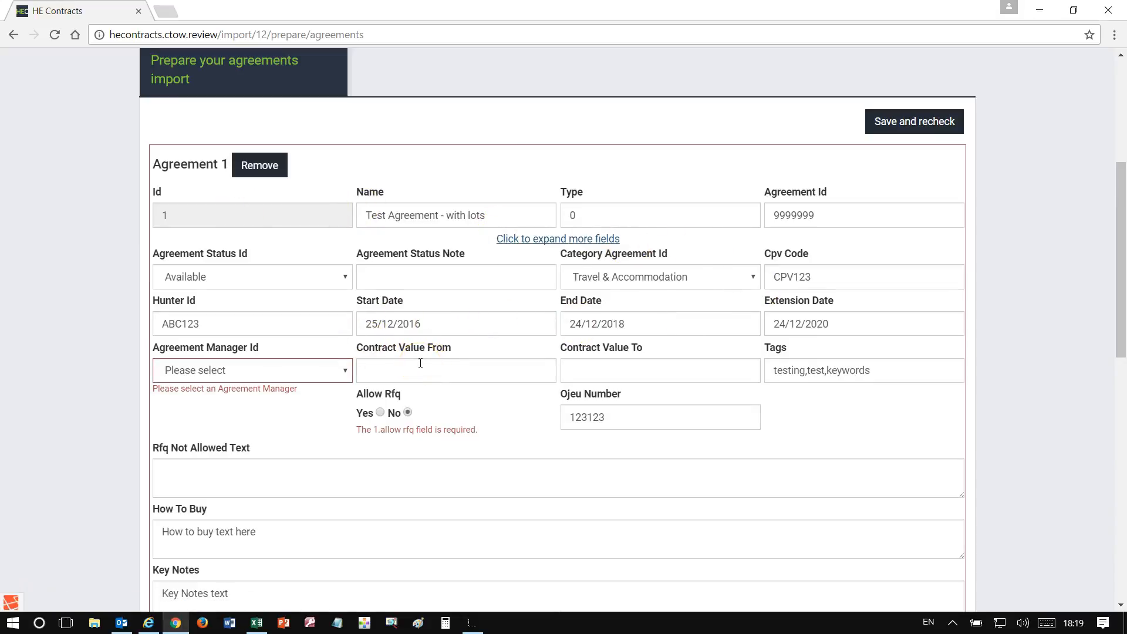
{"action": "left_click", "coordinate": [235, 370]}
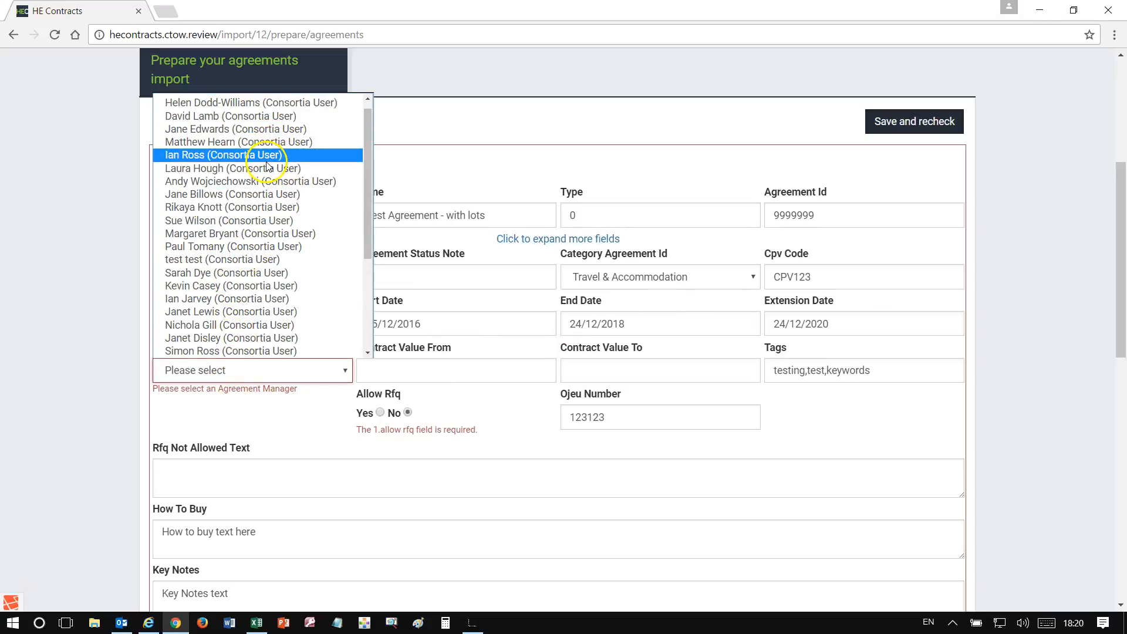
{"action": "left_click", "coordinate": [267, 155]}
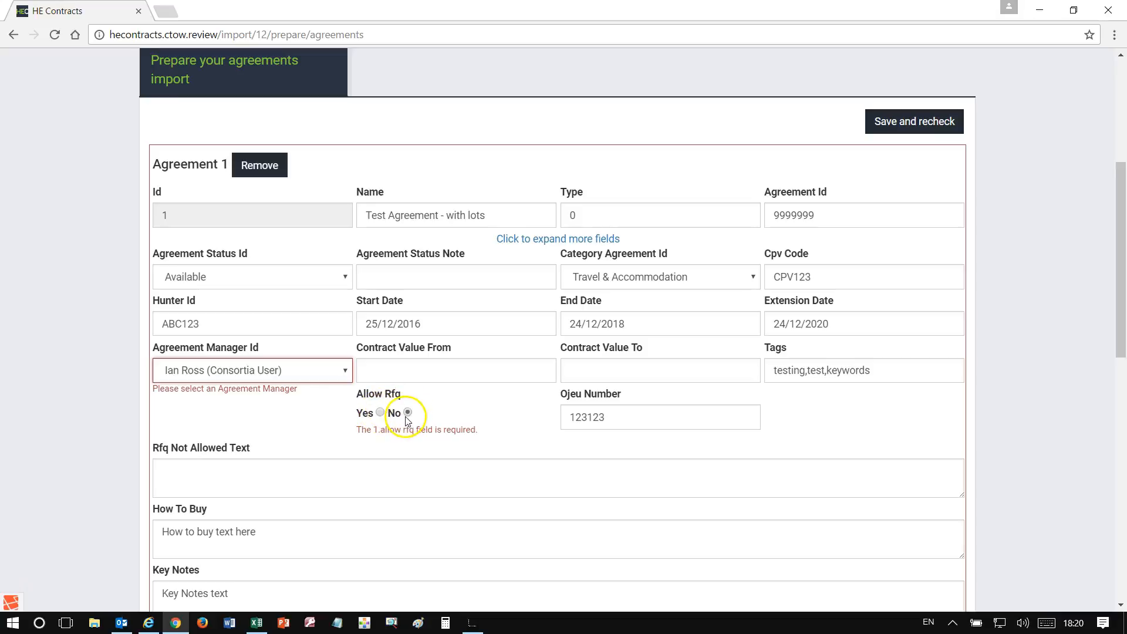
{"action": "left_click", "coordinate": [348, 476]}
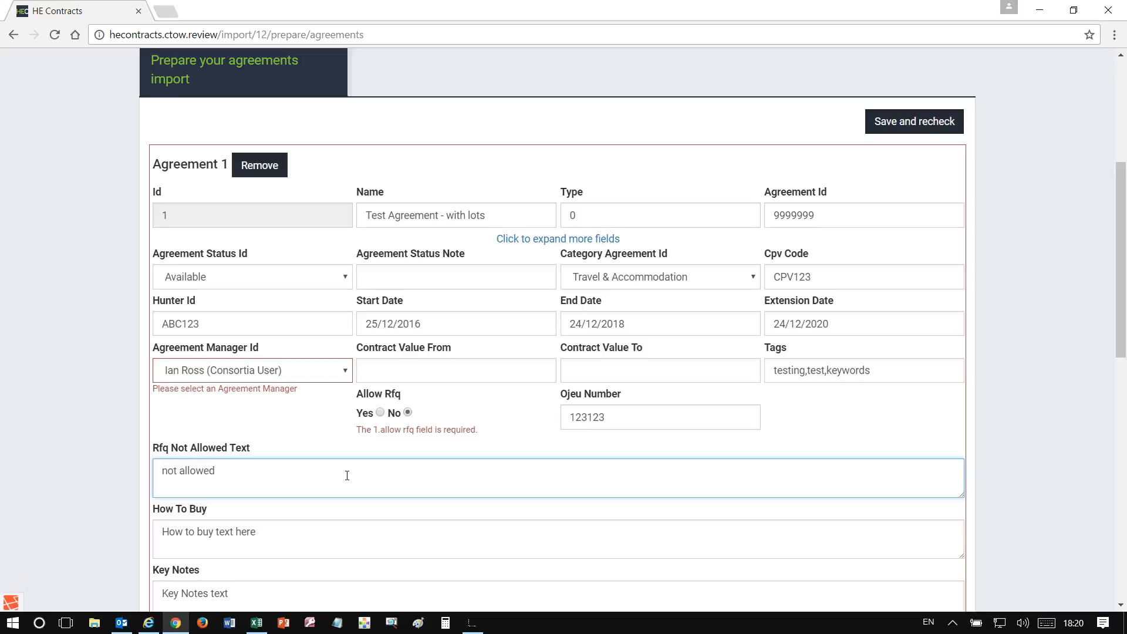
Step: Expand Agreement 2's additional fields and select the first listed consortia user as its agreement manager
{"action": "scroll", "coordinate": [418, 356], "scroll_direction": "down", "scroll_amount": 10}
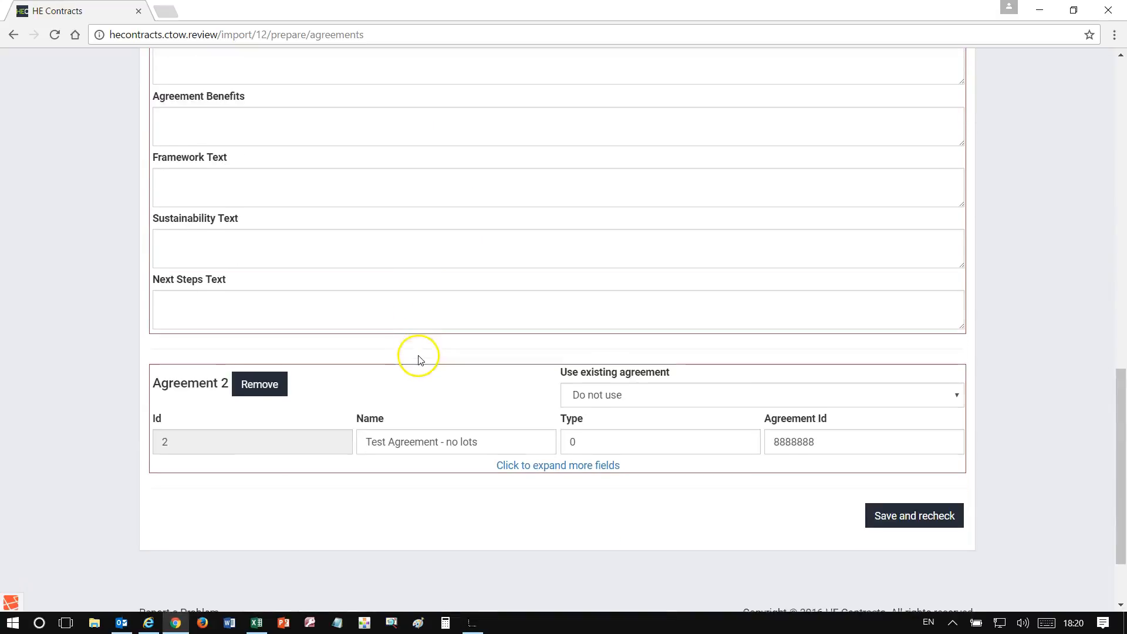
{"action": "scroll", "coordinate": [418, 360], "scroll_direction": "down", "scroll_amount": 2}
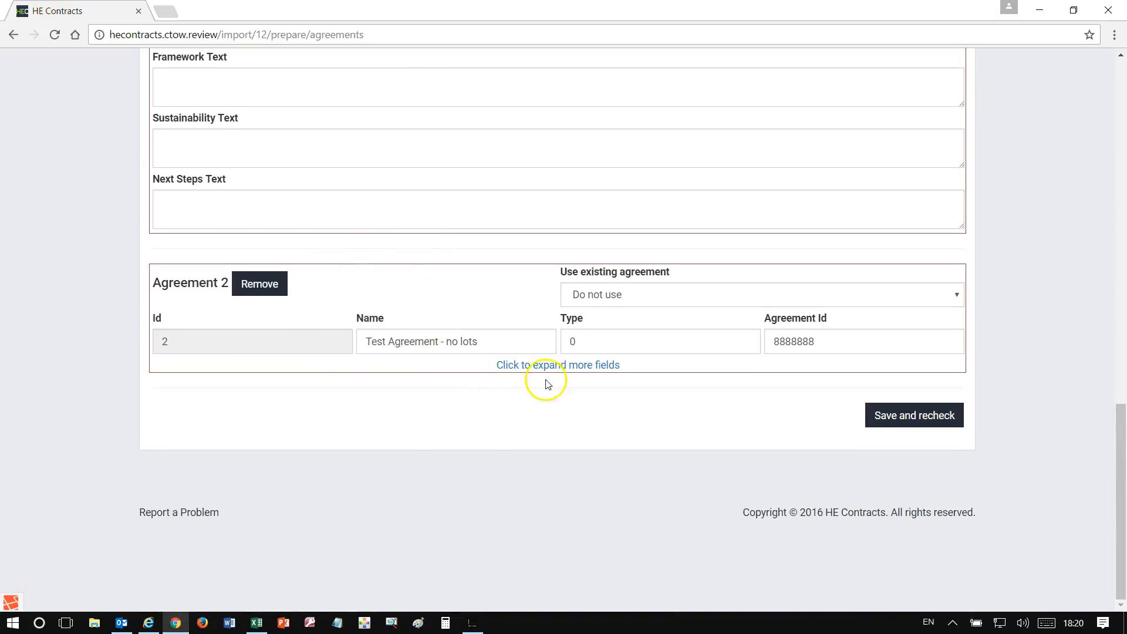
{"action": "left_click", "coordinate": [528, 366]}
{"action": "scroll", "coordinate": [520, 320], "scroll_direction": "down", "scroll_amount": 5}
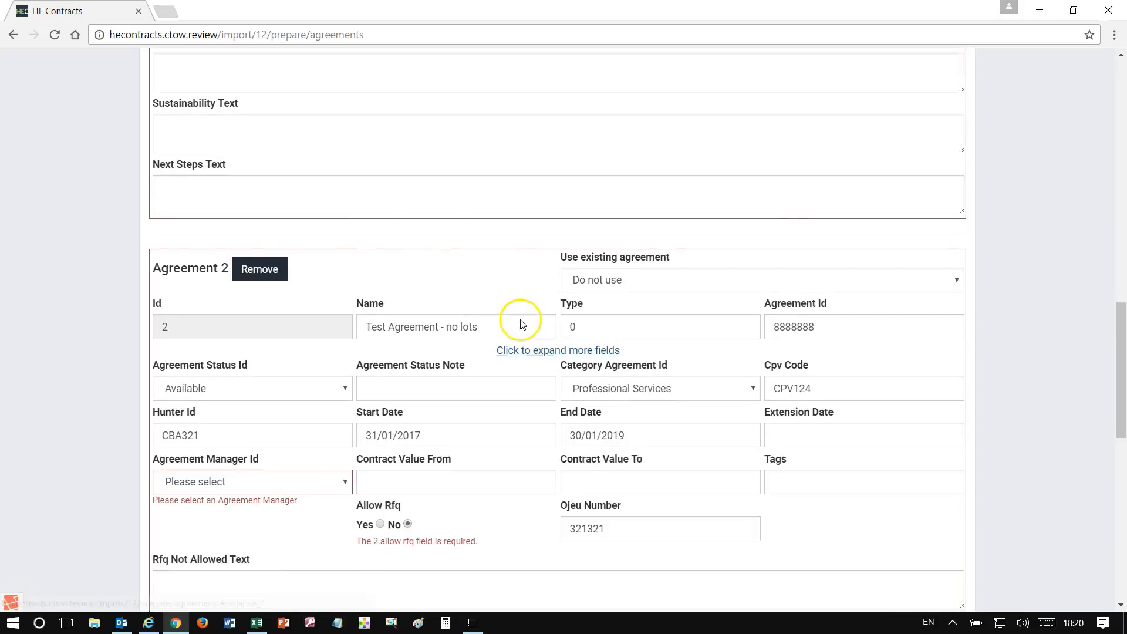
{"action": "left_click", "coordinate": [285, 203]}
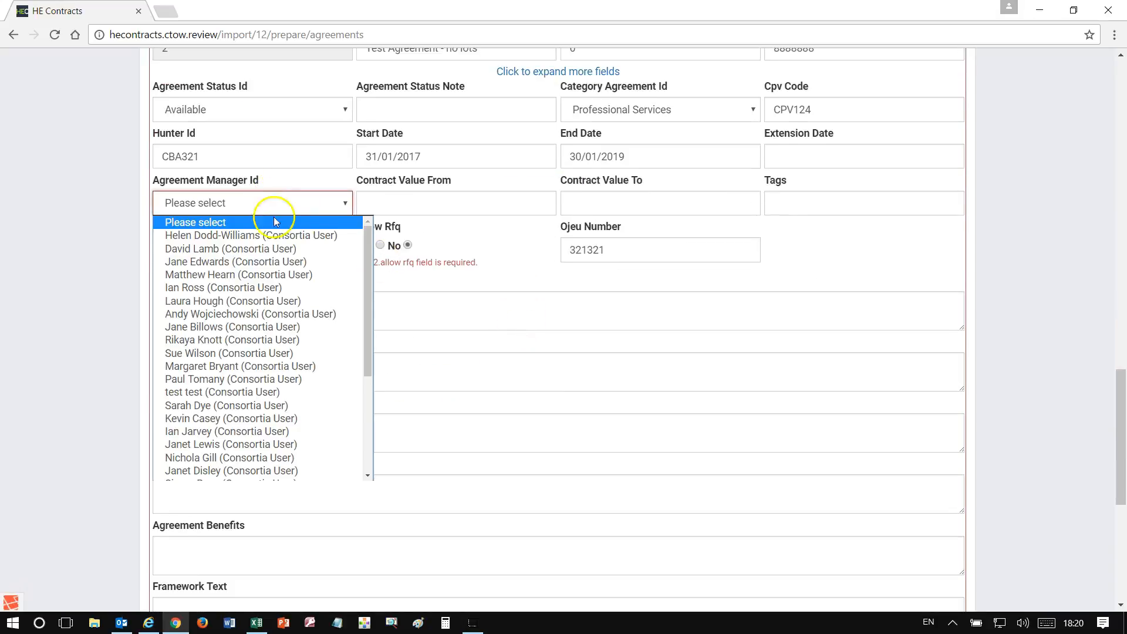
{"action": "left_click", "coordinate": [271, 240]}
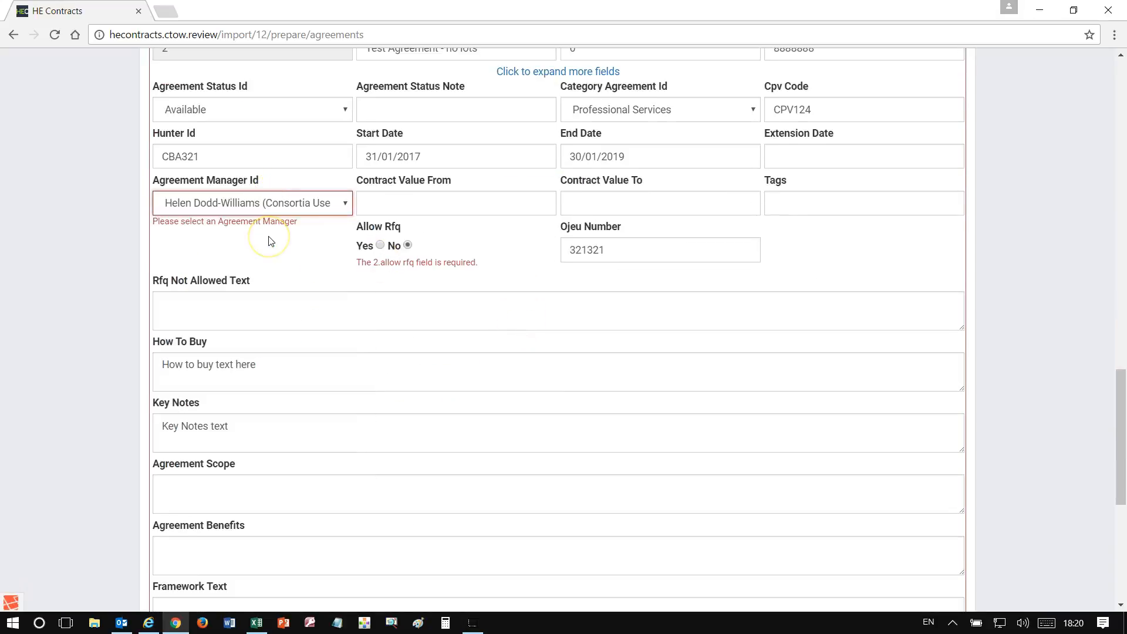
Step: Set Allow Rfq to Yes for Agreement 2, and save and recheck the agreements
{"action": "left_click", "coordinate": [380, 245]}
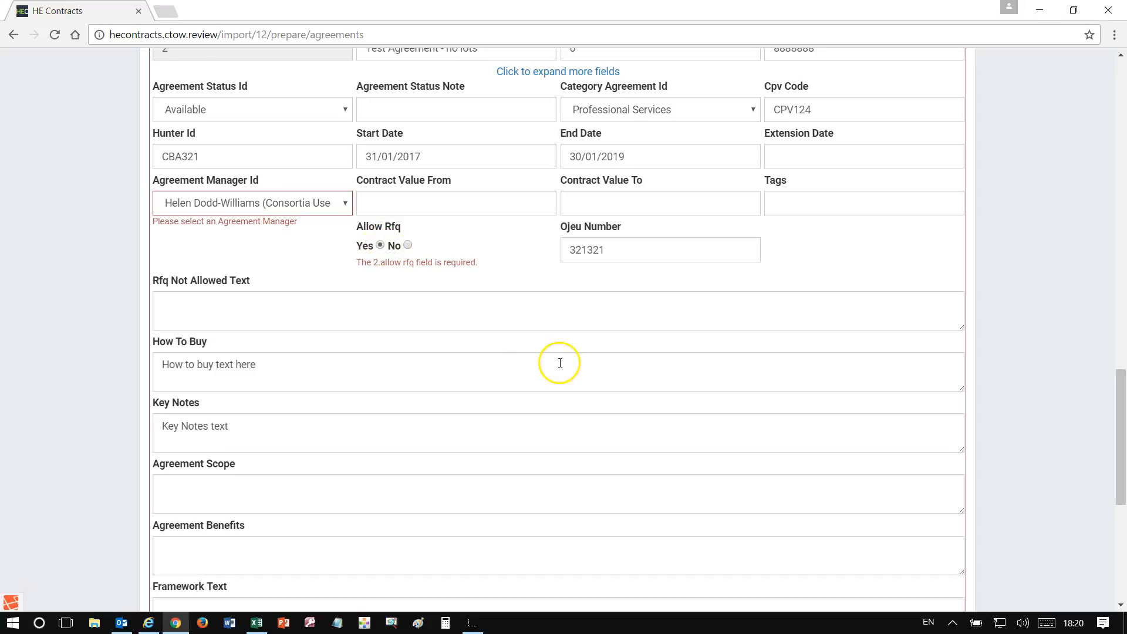
{"action": "scroll", "coordinate": [560, 363], "scroll_direction": "down", "scroll_amount": 7}
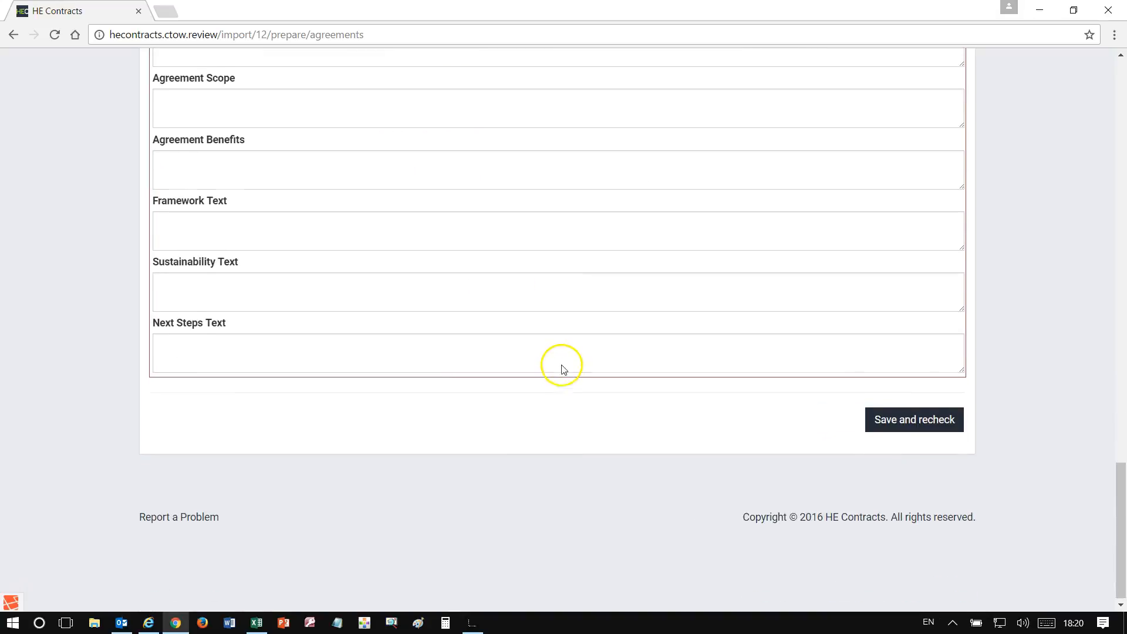
{"action": "left_click", "coordinate": [898, 421]}
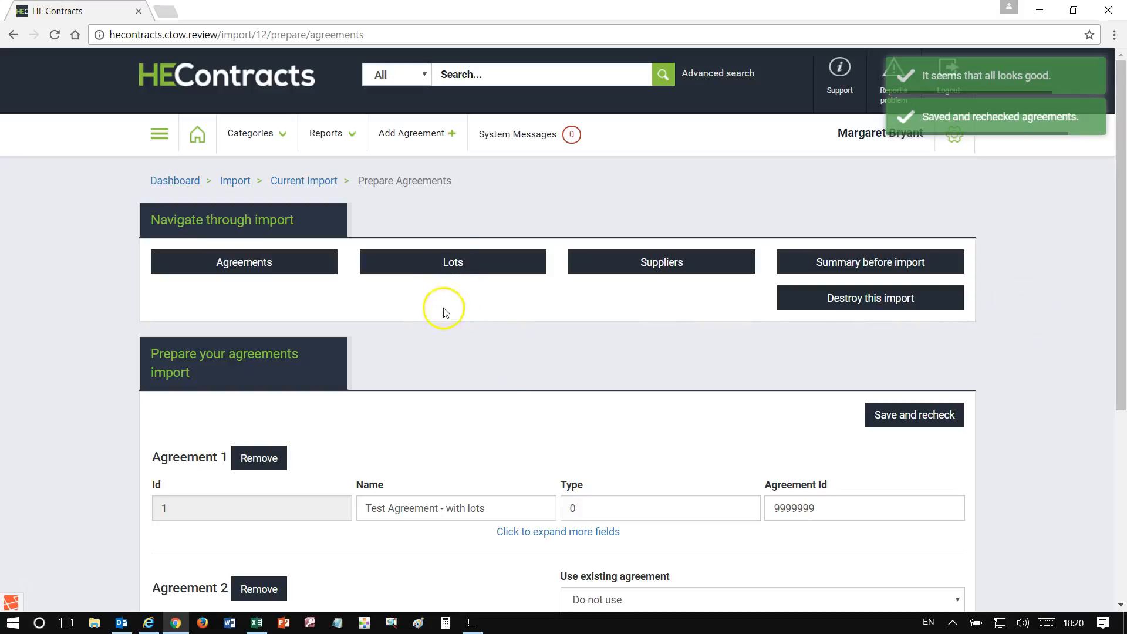
Step: Go to the import's lots and set the start date of Lots 1, 2 and 3 to 26/12/2016
{"action": "left_click", "coordinate": [457, 264]}
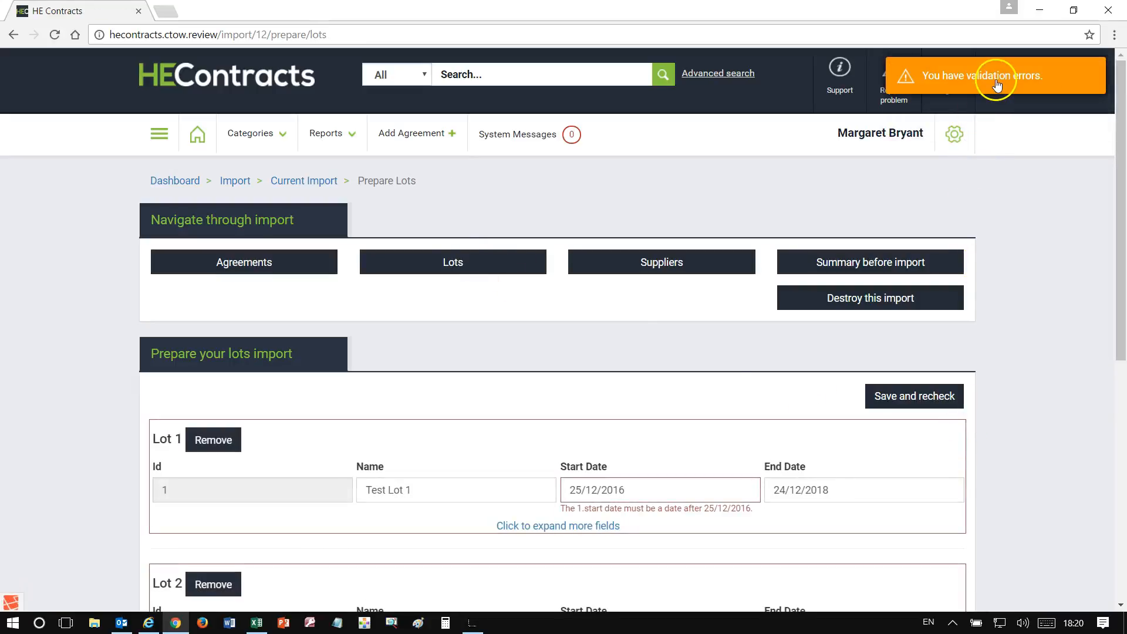
{"action": "scroll", "coordinate": [1069, 459], "scroll_direction": "down", "scroll_amount": 5}
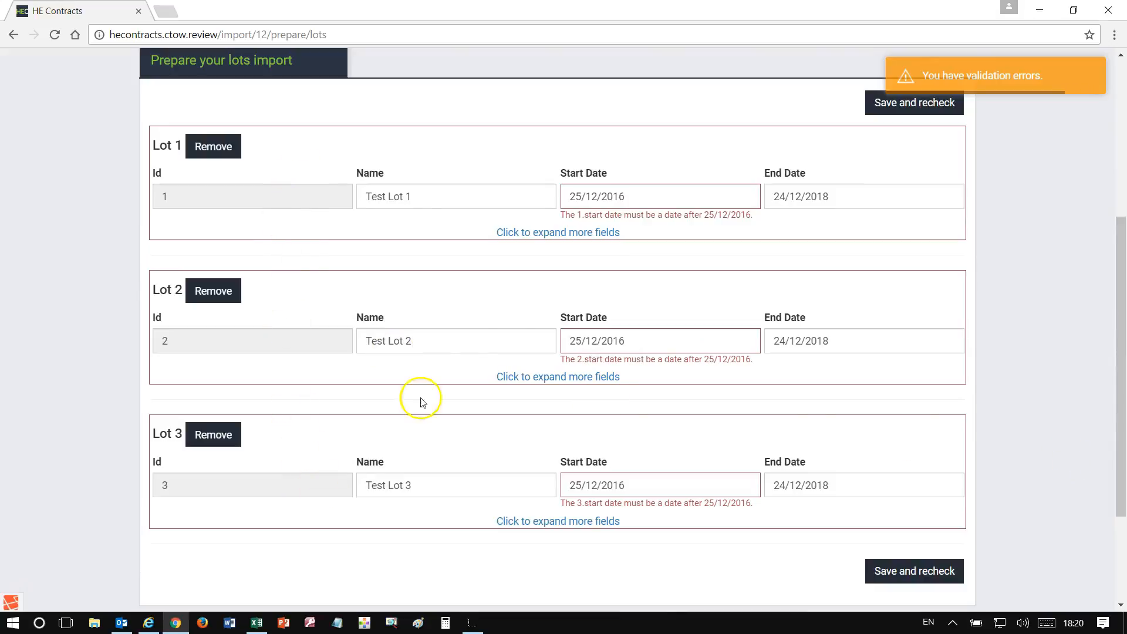
{"action": "left_click", "coordinate": [533, 235]}
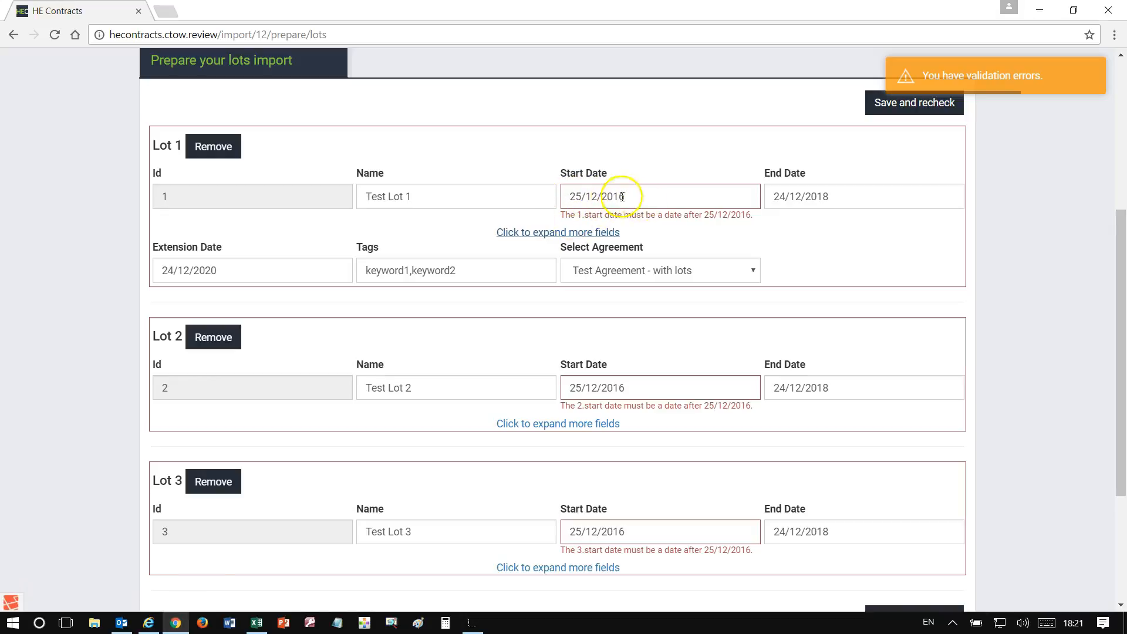
{"action": "left_click", "coordinate": [598, 198]}
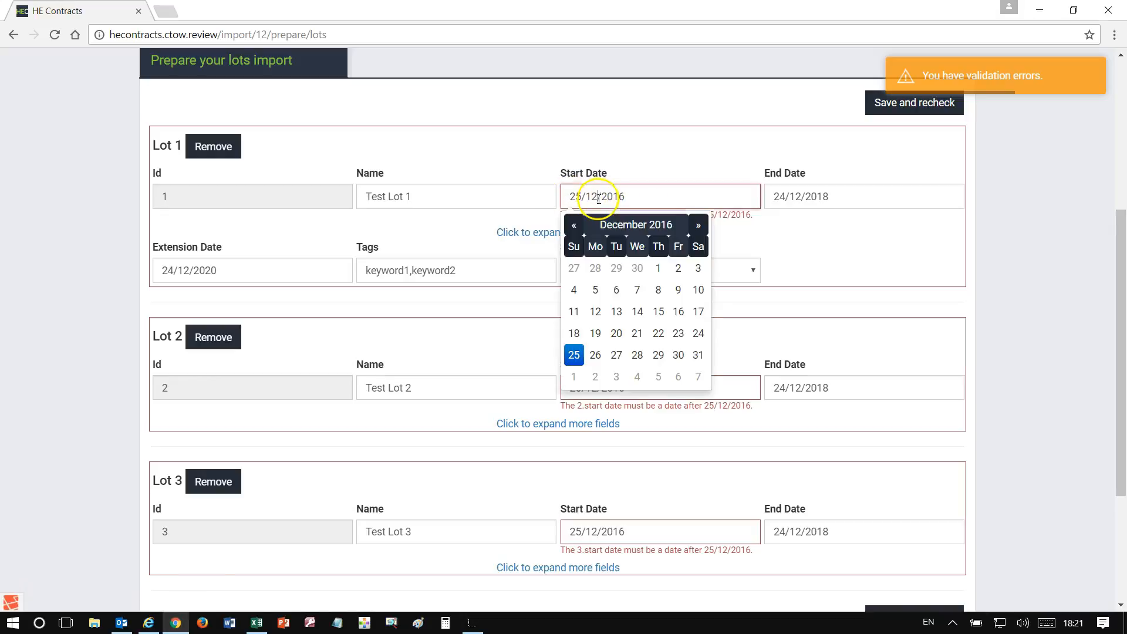
{"action": "left_click", "coordinate": [594, 356]}
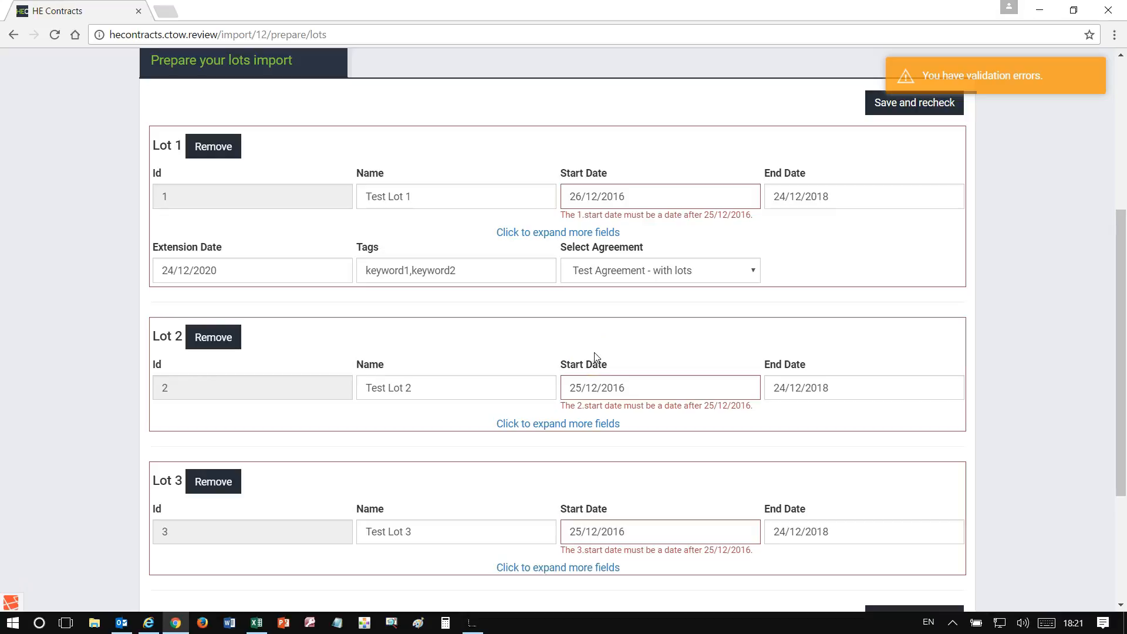
{"action": "left_click", "coordinate": [575, 384]}
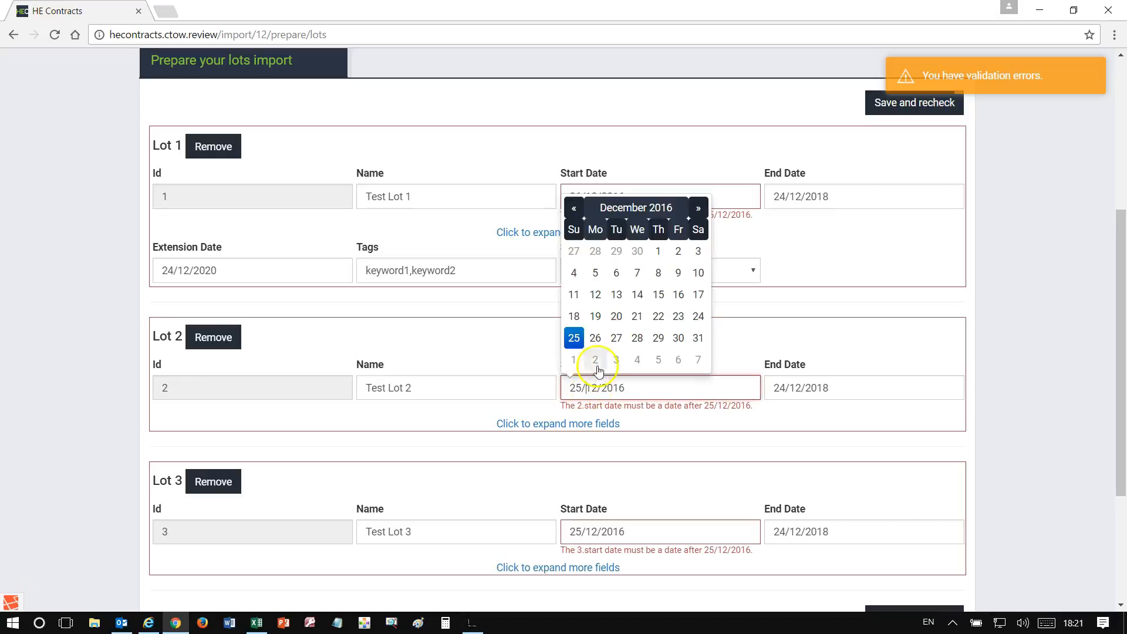
{"action": "left_click", "coordinate": [596, 337]}
{"action": "left_click", "coordinate": [605, 521]}
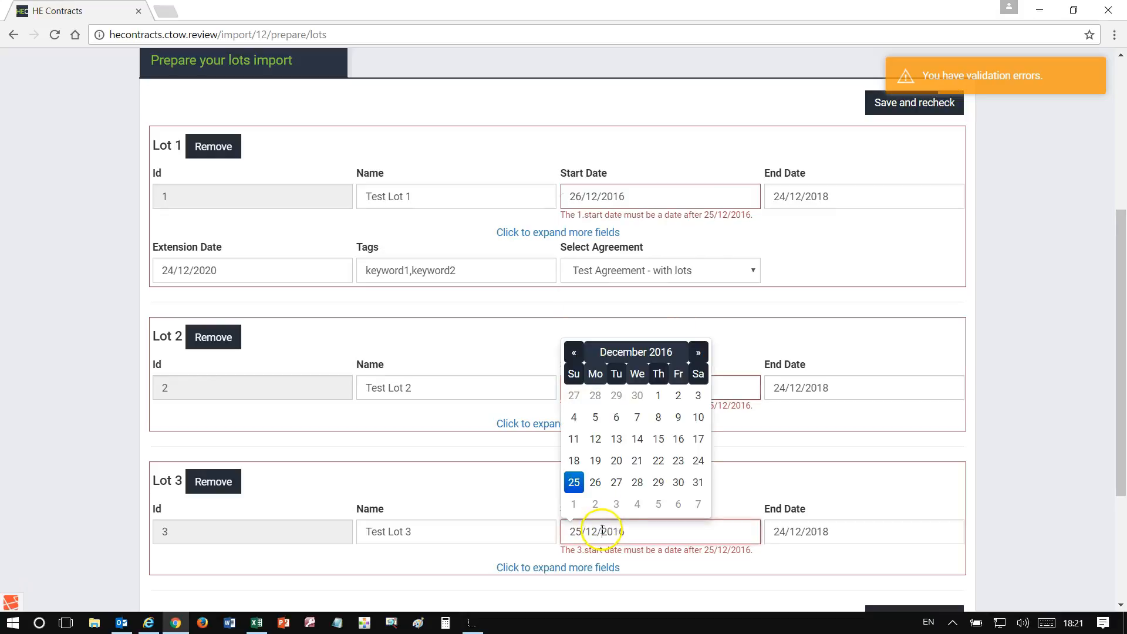
{"action": "left_click", "coordinate": [597, 483]}
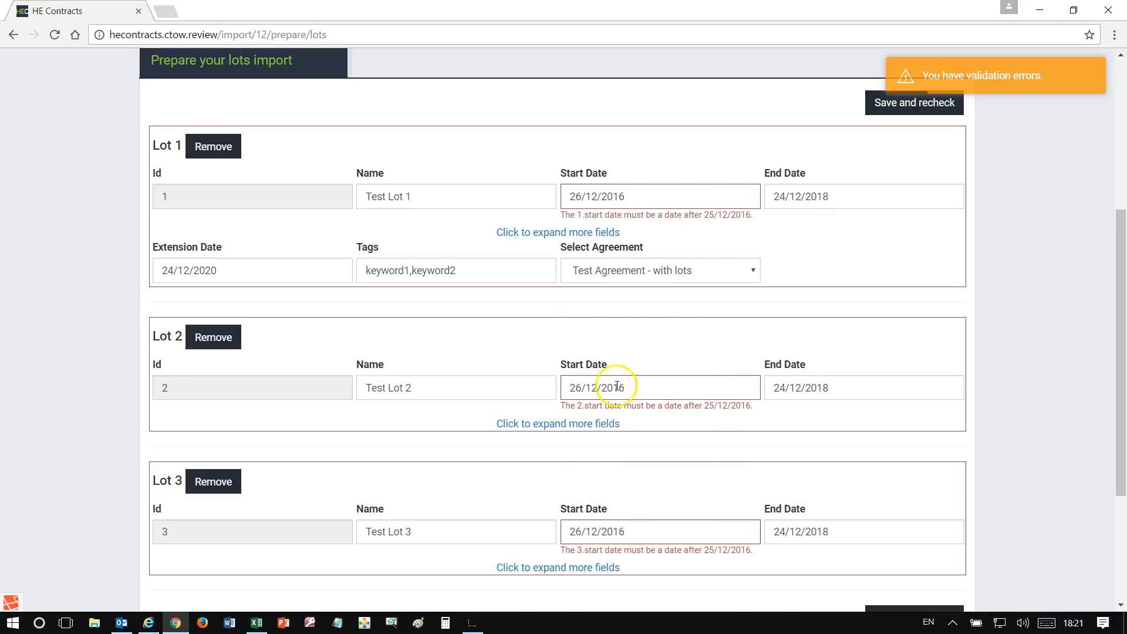
Step: Expand the fields of Lots 2 and 3, enter "keywords,keyword2" as Lot 2's tags, and save and recheck the lots
{"action": "left_click", "coordinate": [567, 234]}
{"action": "left_click", "coordinate": [569, 235]}
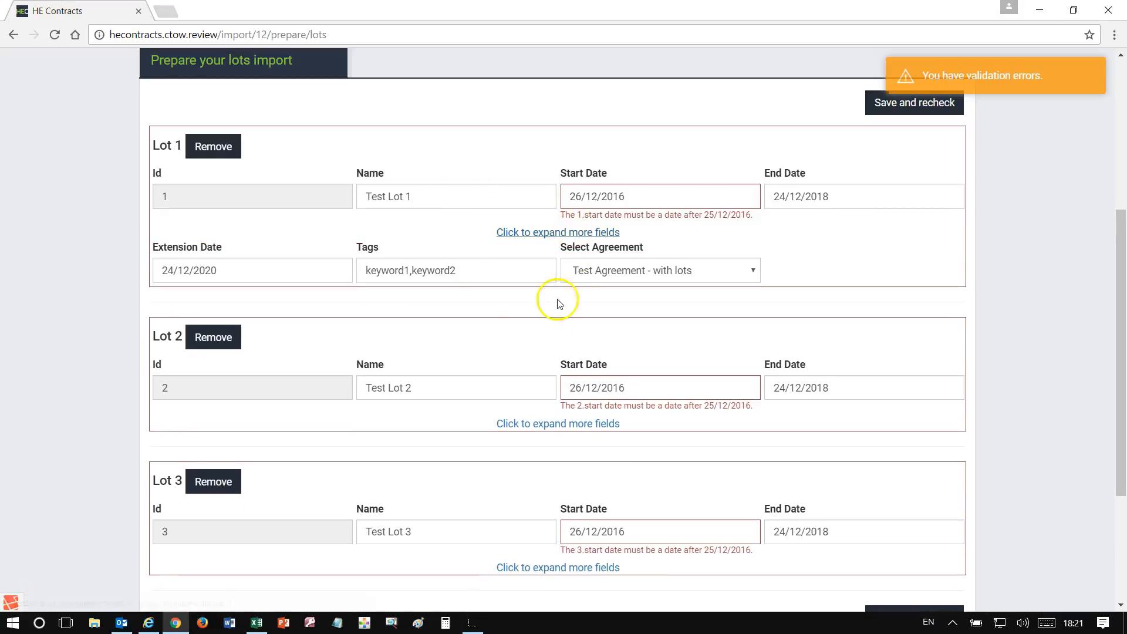
{"action": "scroll", "coordinate": [597, 372], "scroll_direction": "down", "scroll_amount": 3}
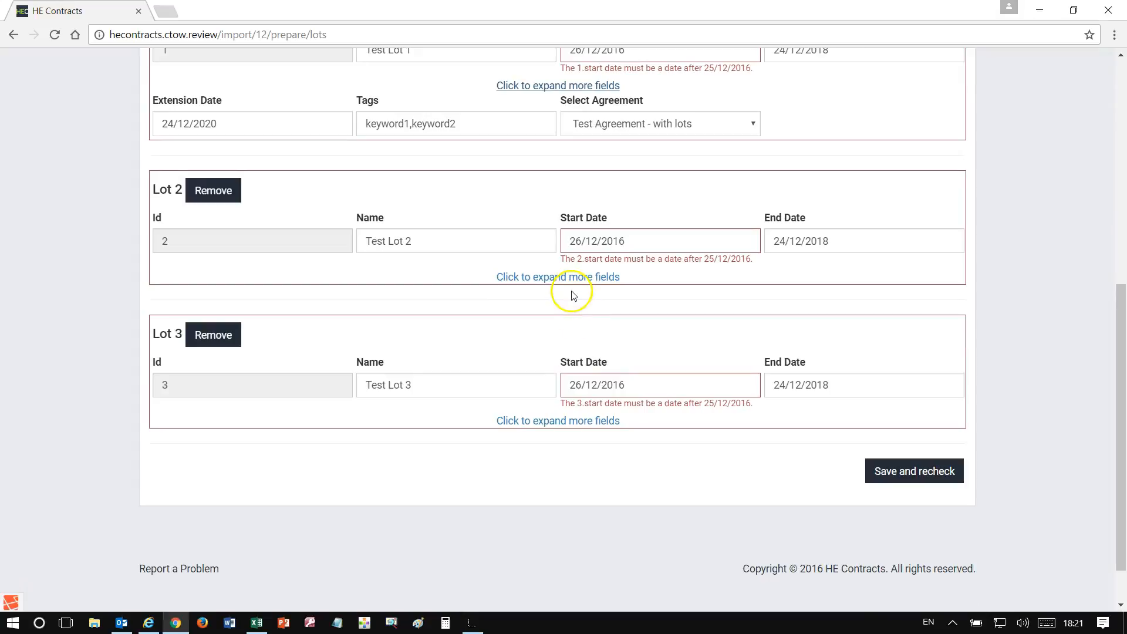
{"action": "left_click", "coordinate": [566, 277]}
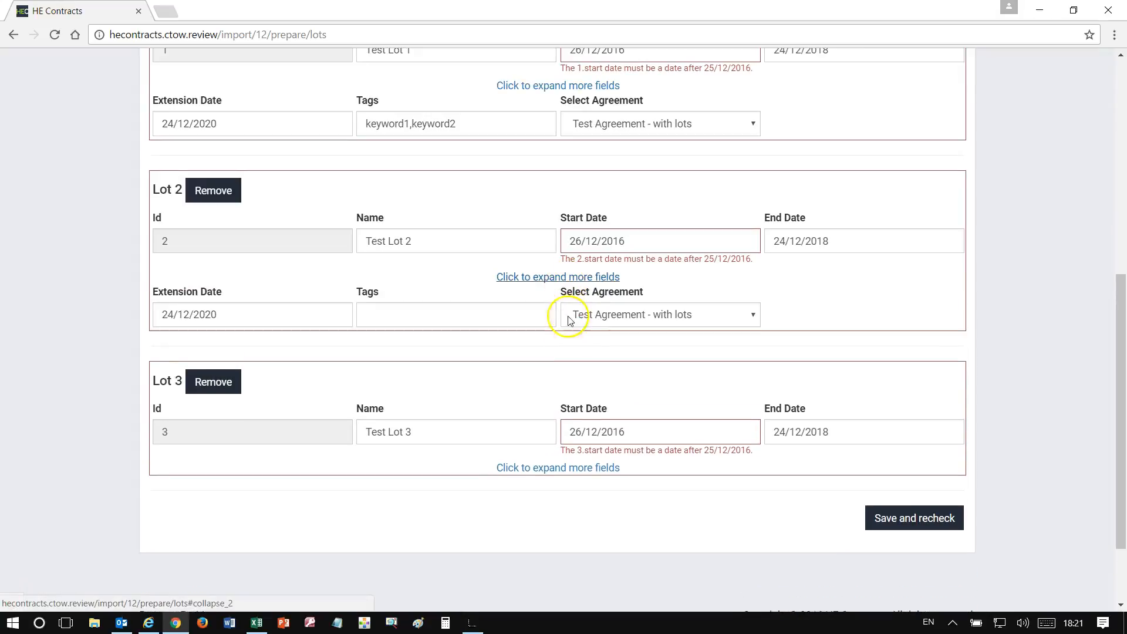
{"action": "left_click", "coordinate": [563, 468]}
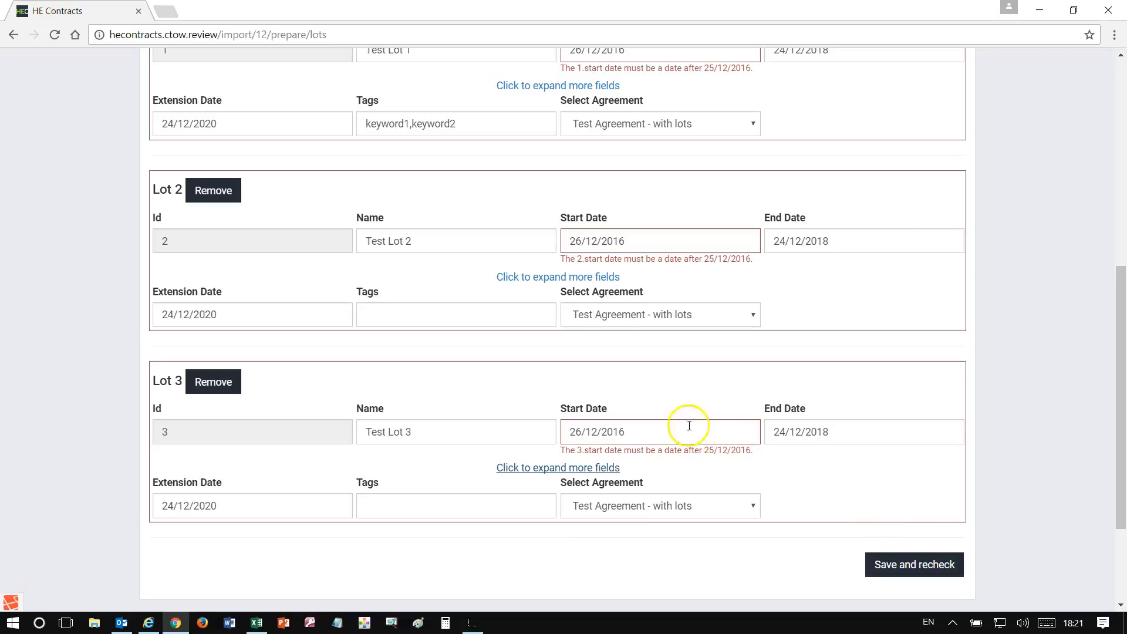
{"action": "left_click", "coordinate": [421, 314]}
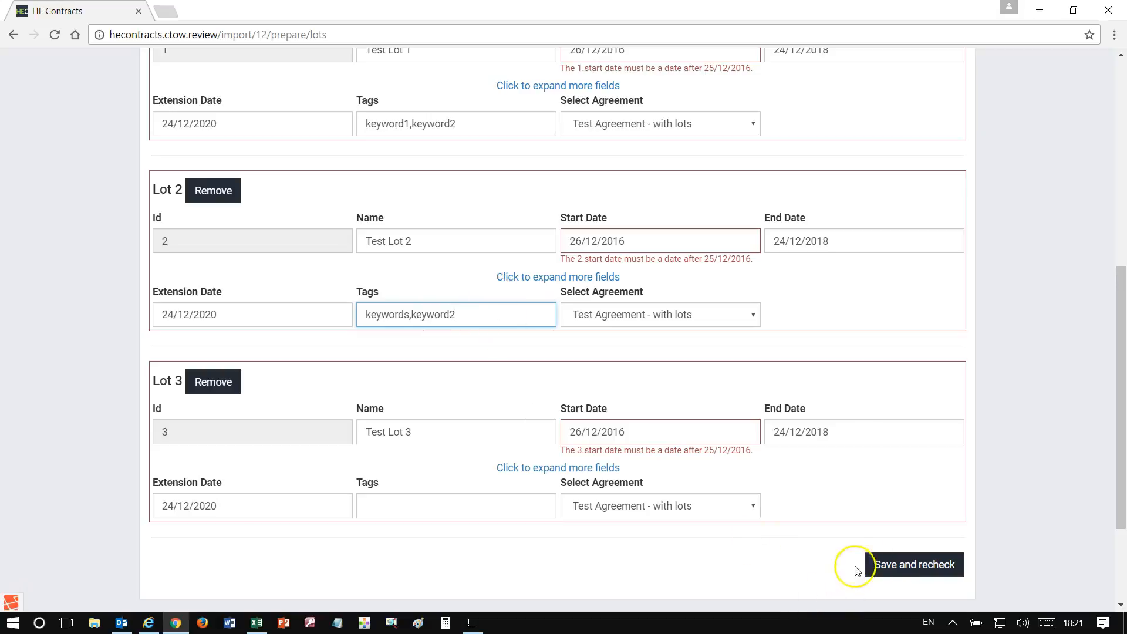
{"action": "left_click", "coordinate": [894, 567]}
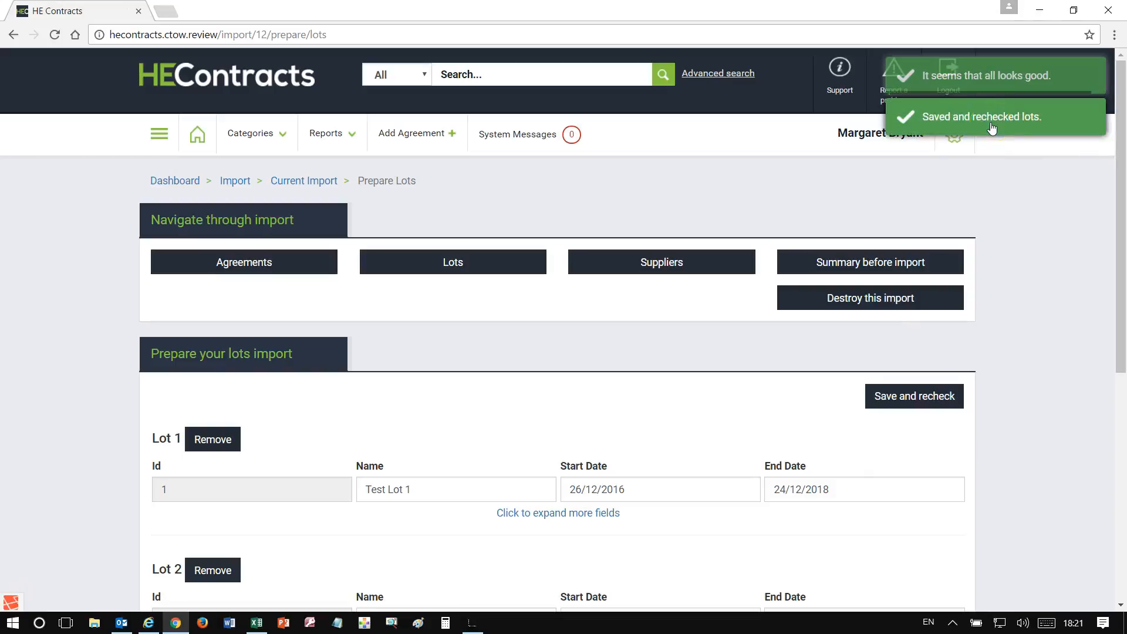
Step: Go to the import's suppliers, expand Supplier 1's fields and set its country to United Kingdom
{"action": "left_click", "coordinate": [664, 264]}
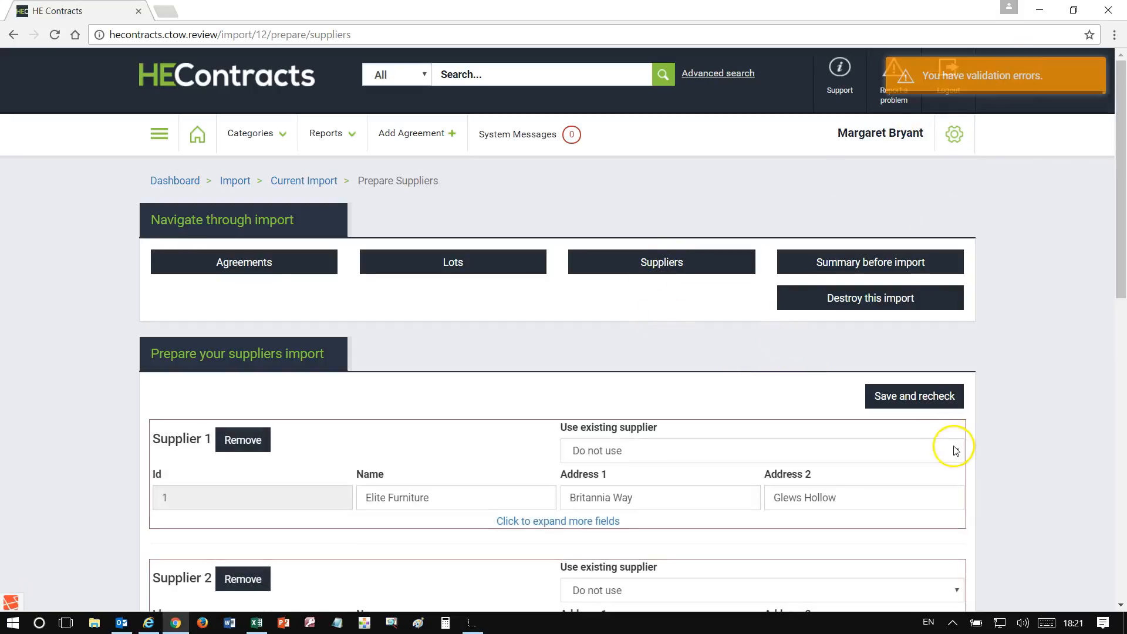
{"action": "scroll", "coordinate": [955, 450], "scroll_direction": "down", "scroll_amount": 5}
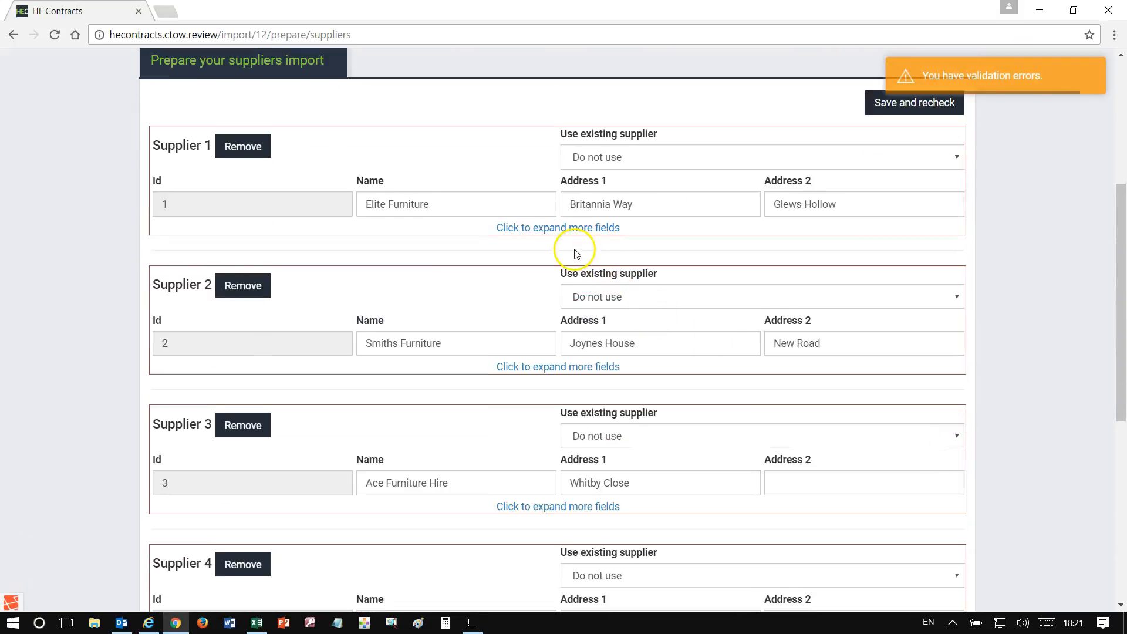
{"action": "left_click", "coordinate": [551, 229]}
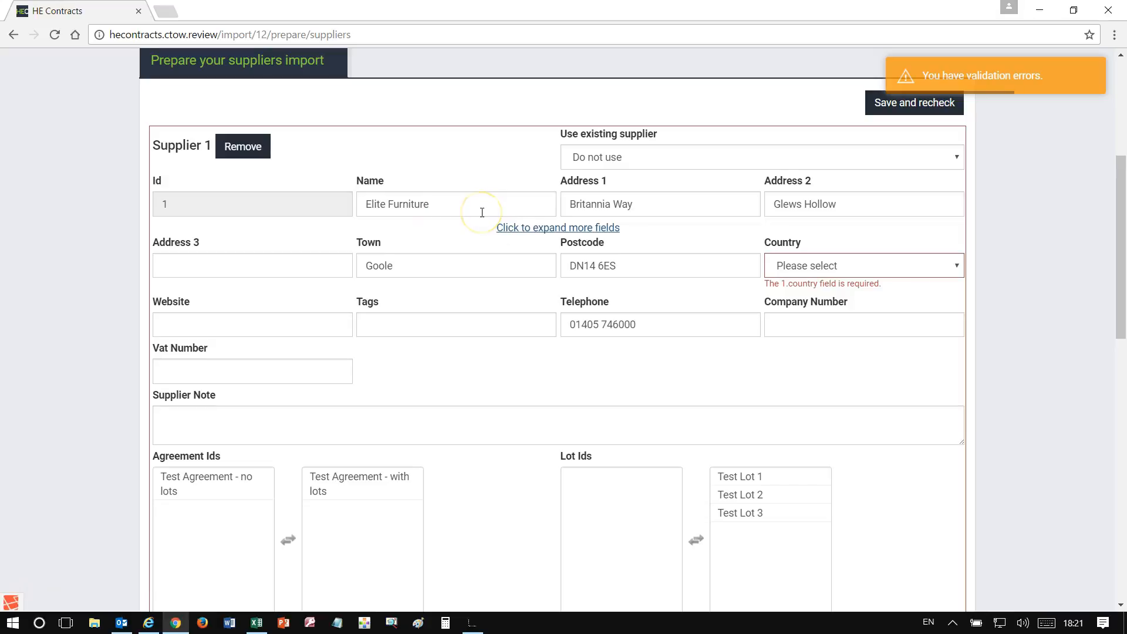
{"action": "left_click", "coordinate": [813, 269]}
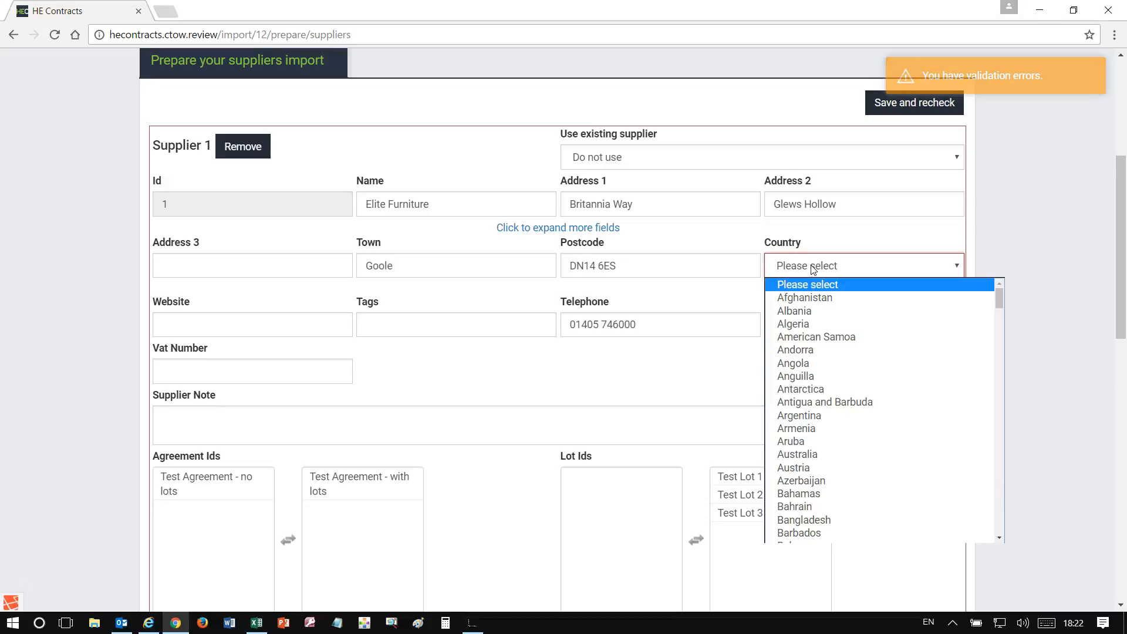
{"action": "key", "text": "u"}
{"action": "key", "text": "u"}
{"action": "key", "text": "u"}
{"action": "key", "text": "u"}
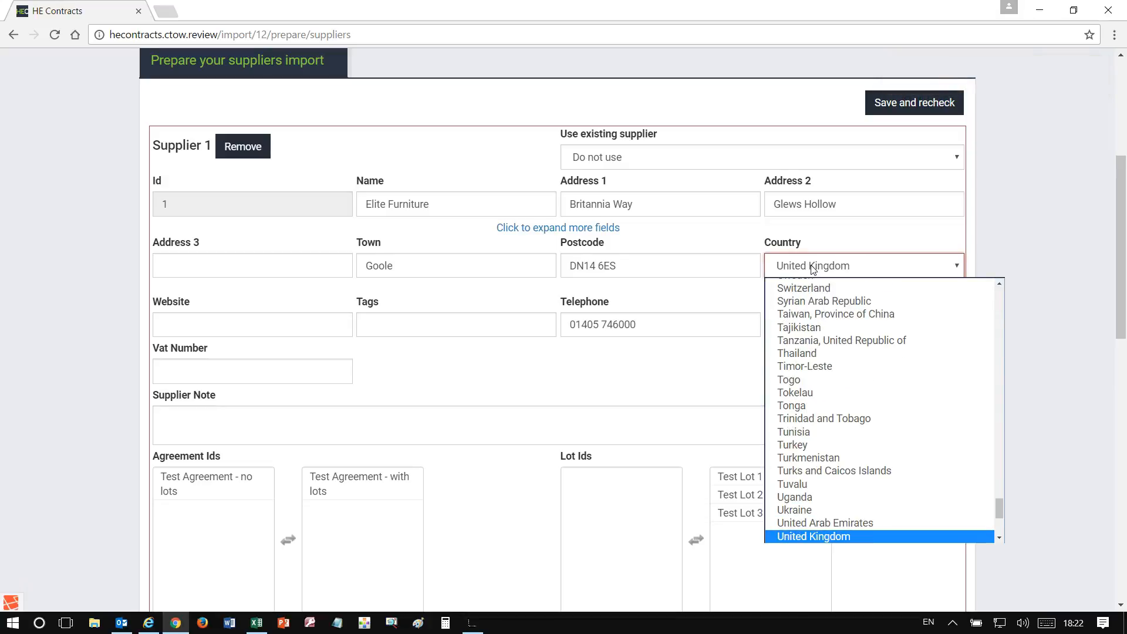
{"action": "left_click", "coordinate": [987, 233]}
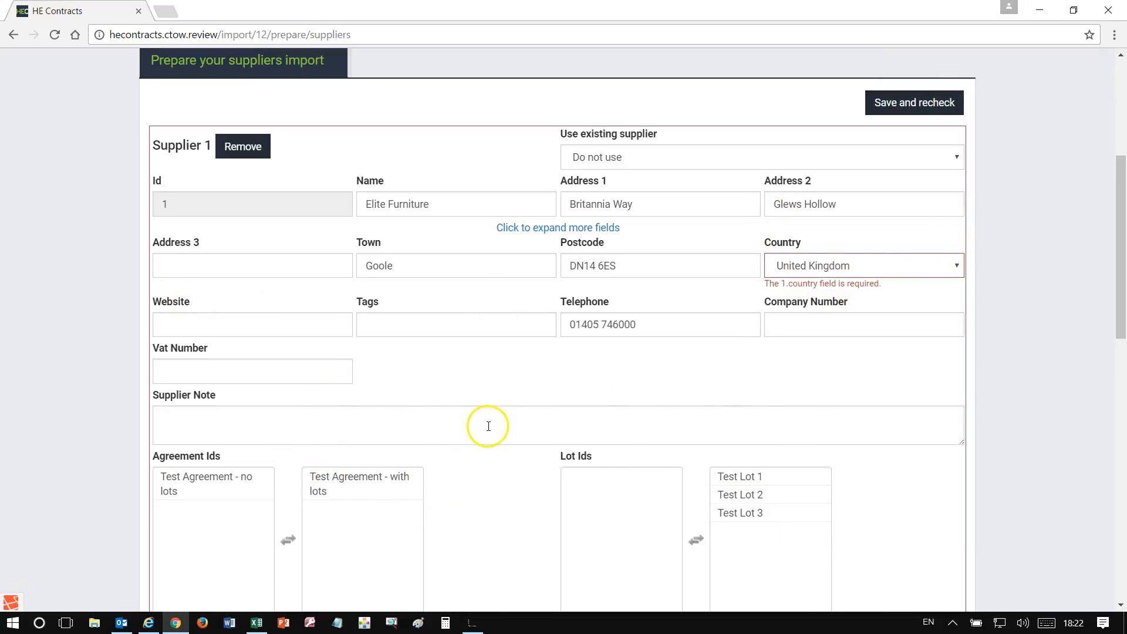
Step: Try moving Test Agreement - no lots and Test Lot 1 to the opposite lists of Supplier 1 and back again
{"action": "scroll", "coordinate": [486, 423], "scroll_direction": "down", "scroll_amount": 3}
{"action": "left_click", "coordinate": [197, 346]}
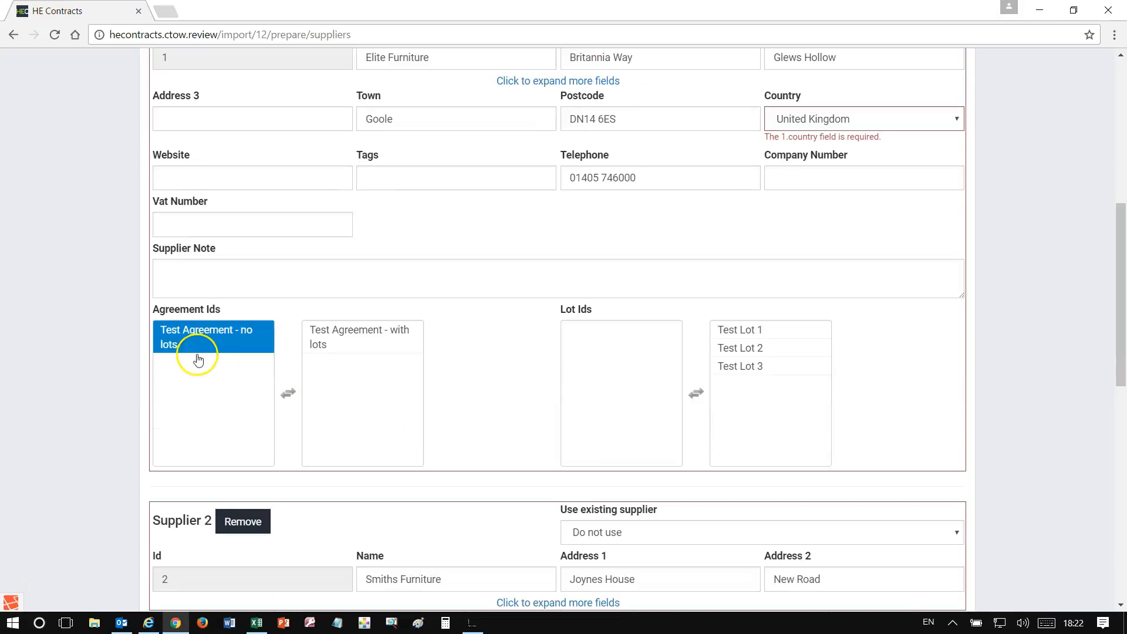
{"action": "left_click", "coordinate": [329, 346]}
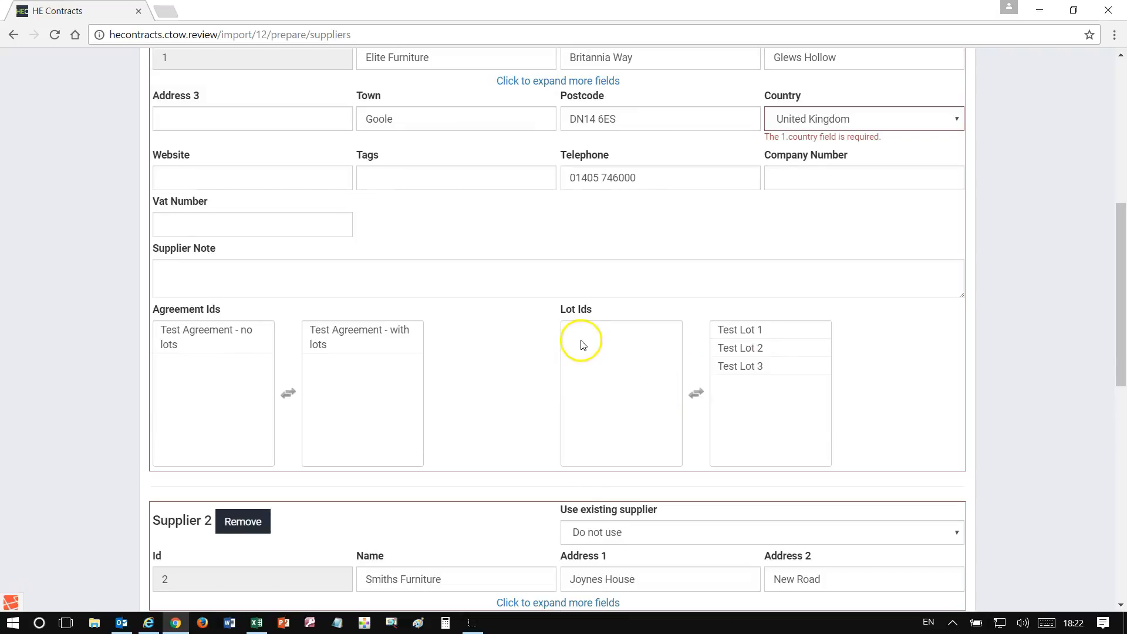
{"action": "left_click", "coordinate": [739, 335]}
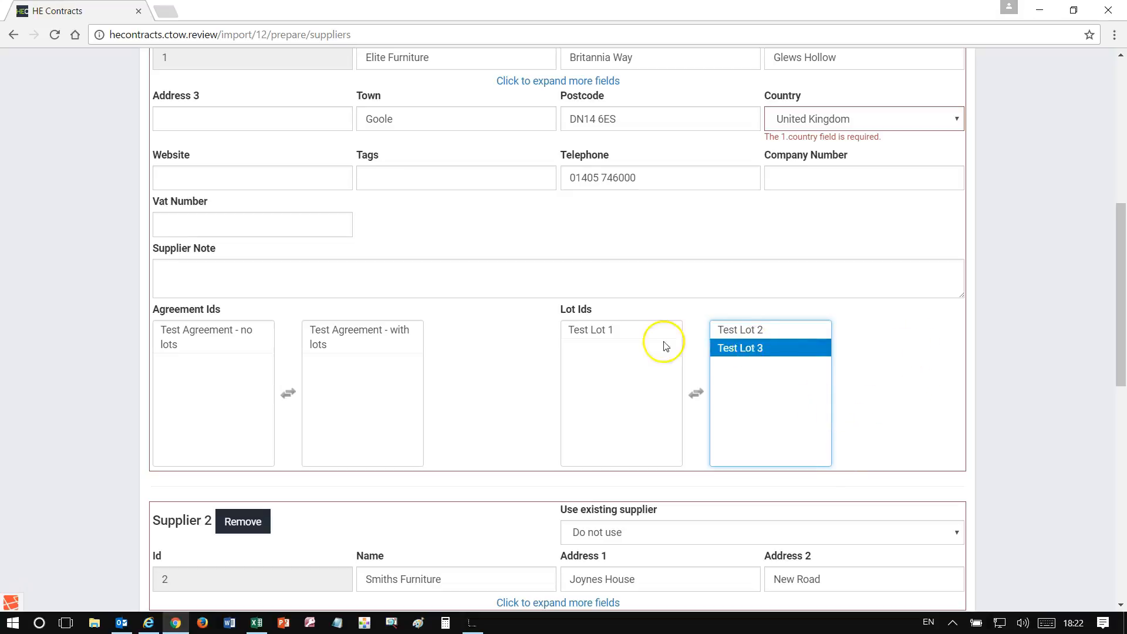
{"action": "left_click", "coordinate": [645, 334]}
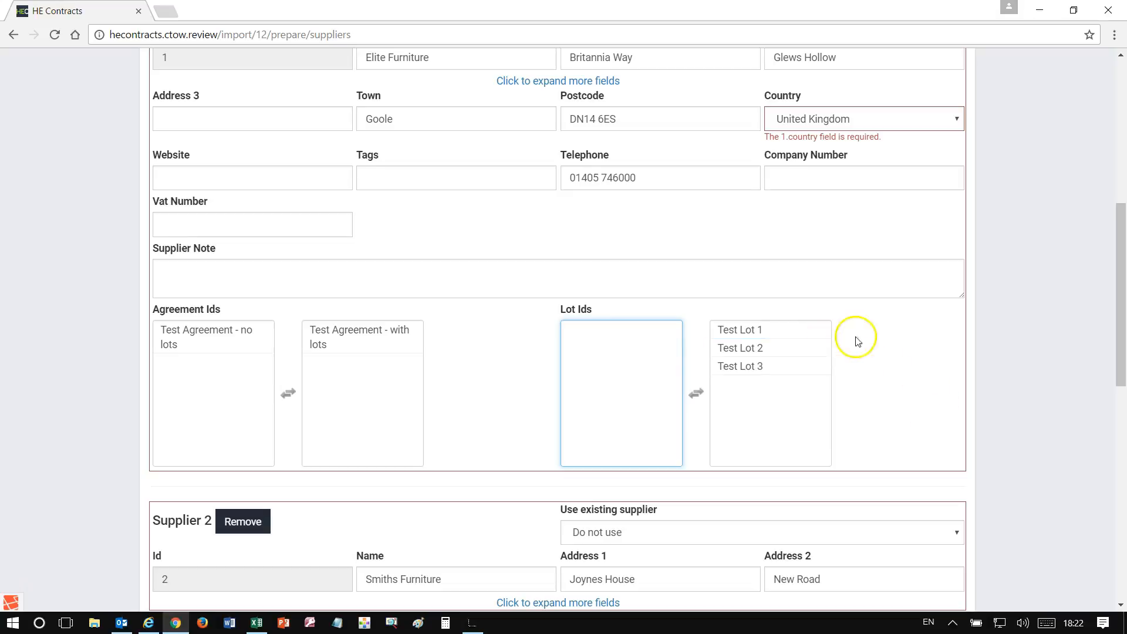
Step: Try Elite Office Furniture as the existing supplier for Supplier 1, and reset the choice to Do not use
{"action": "scroll", "coordinate": [869, 339], "scroll_direction": "up", "scroll_amount": 5}
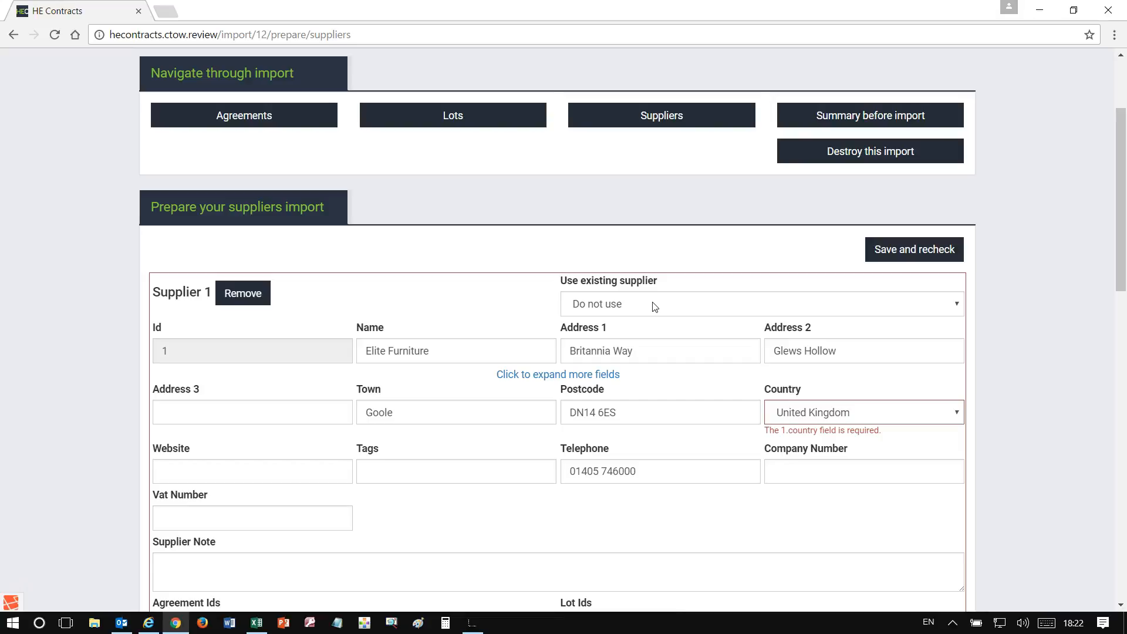
{"action": "left_click", "coordinate": [654, 307]}
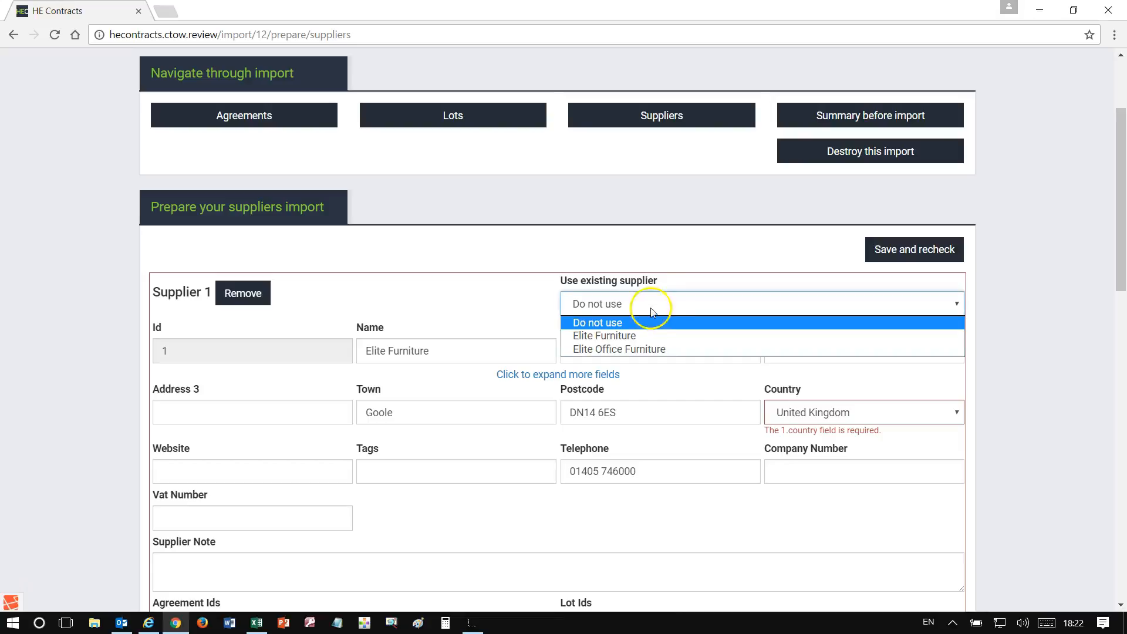
{"action": "left_click", "coordinate": [647, 350]}
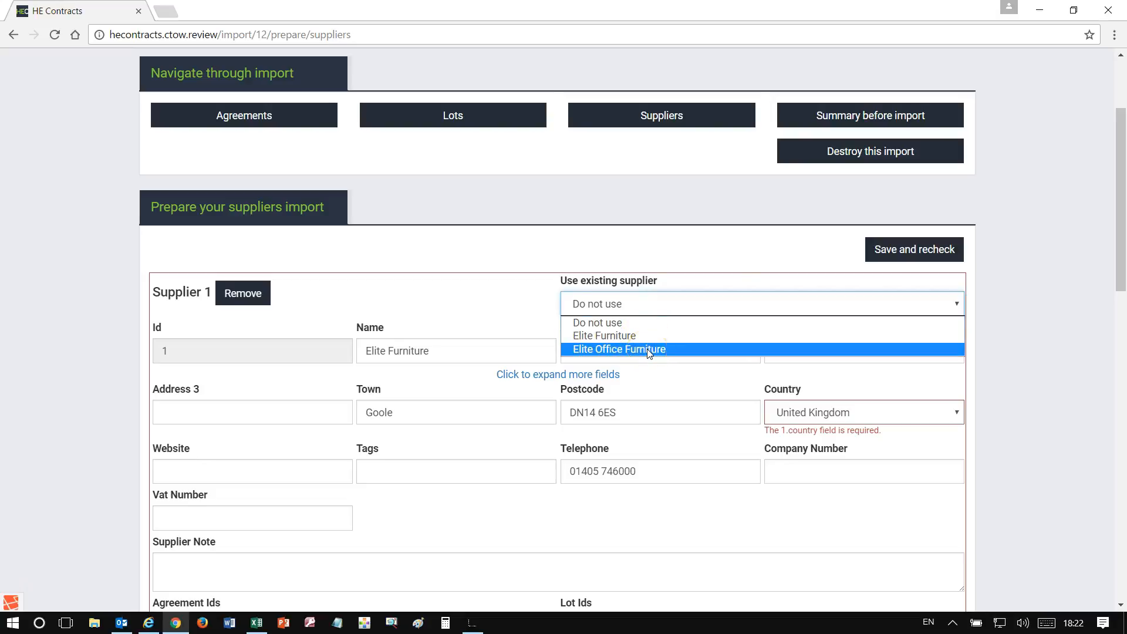
{"action": "left_click", "coordinate": [648, 350]}
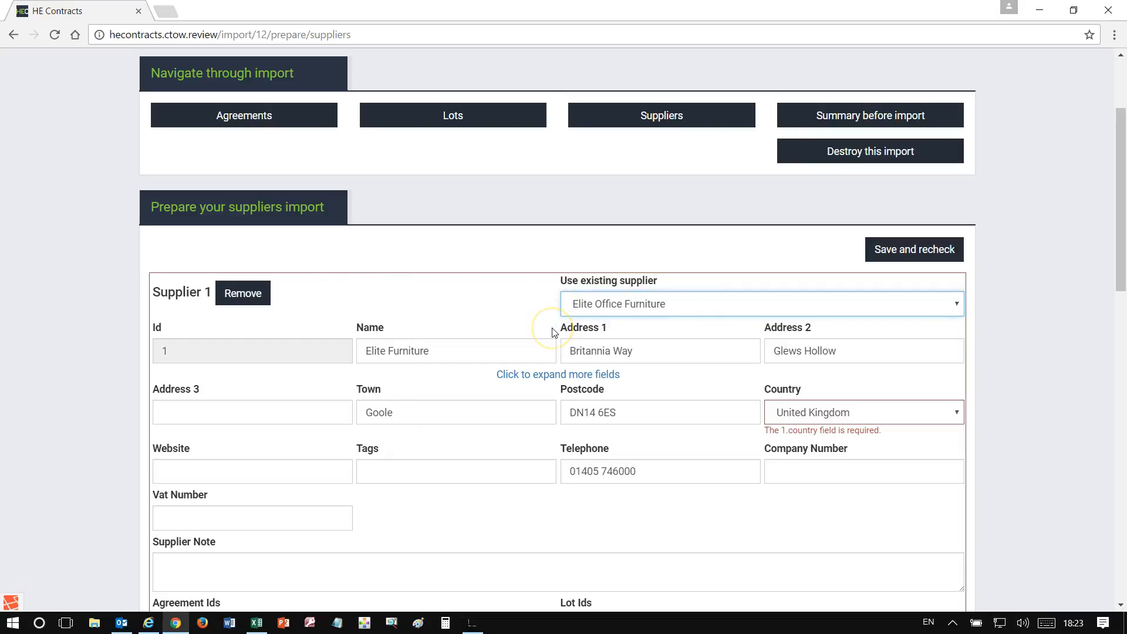
{"action": "left_click", "coordinate": [599, 308]}
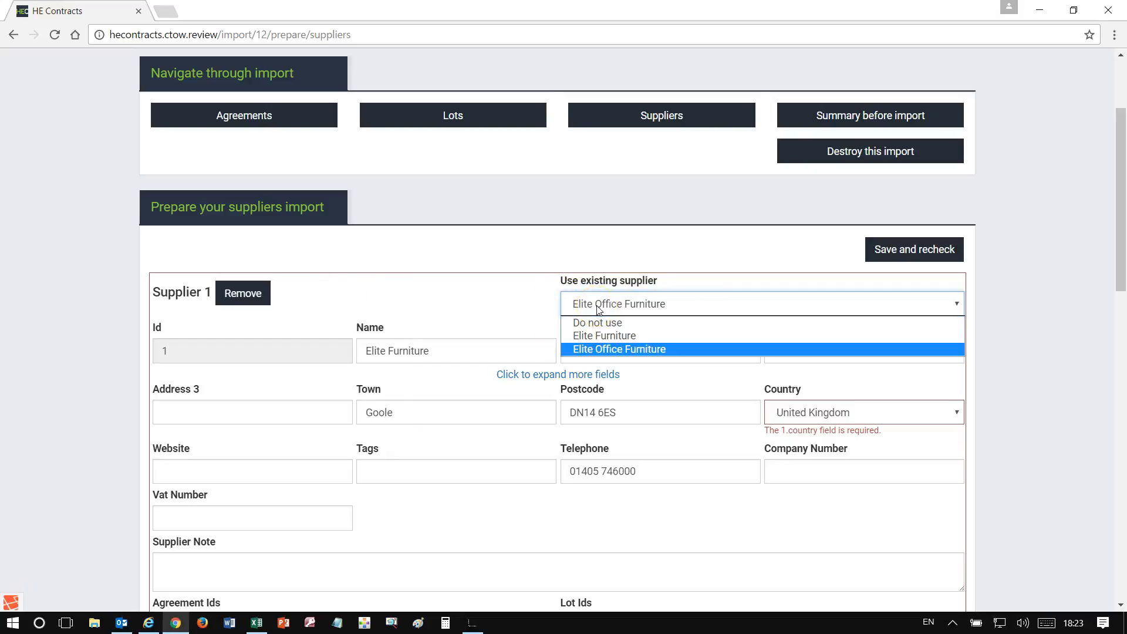
{"action": "left_click", "coordinate": [597, 324]}
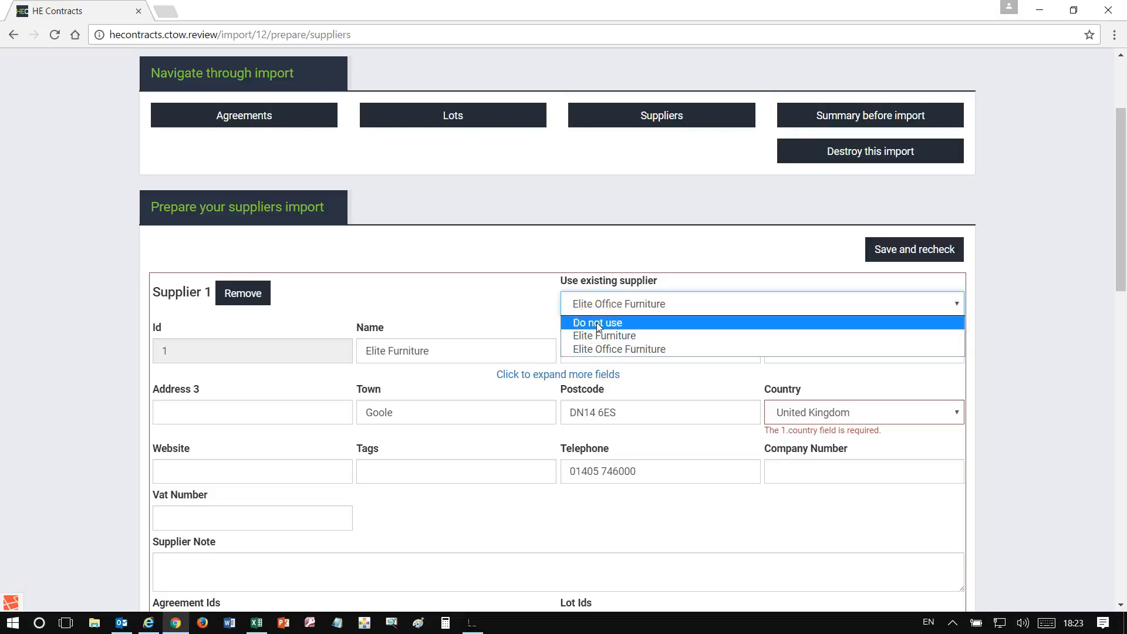
{"action": "left_click", "coordinate": [597, 322]}
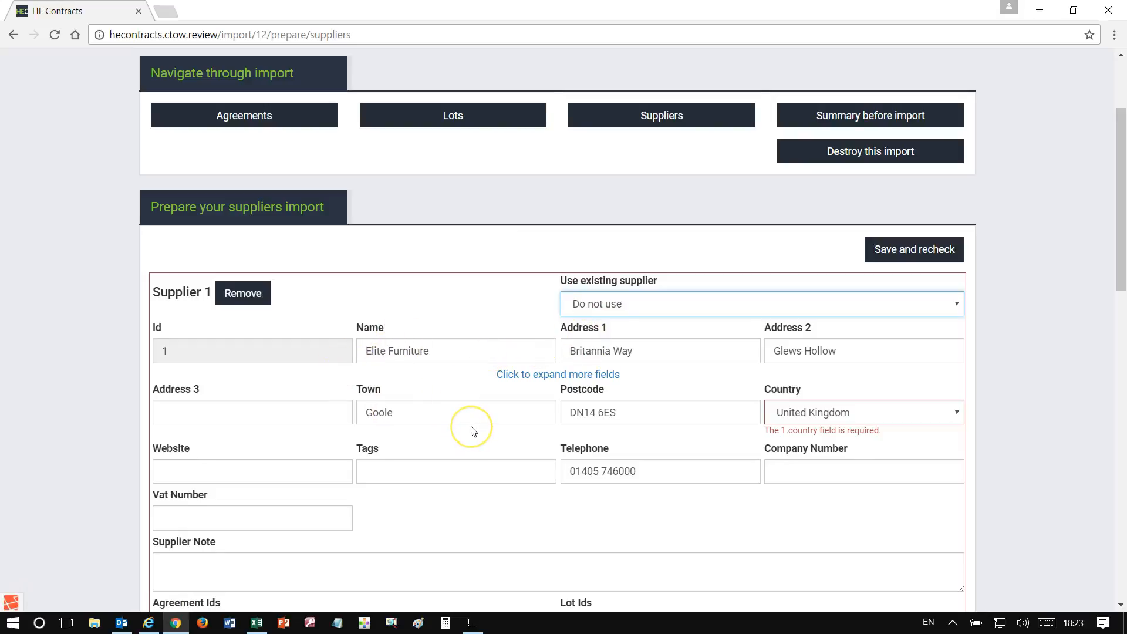
Step: Expand the fields of Supplier 2, Smiths Furniture, and set its country to United Kingdom
{"action": "scroll", "coordinate": [474, 432], "scroll_direction": "down", "scroll_amount": 13}
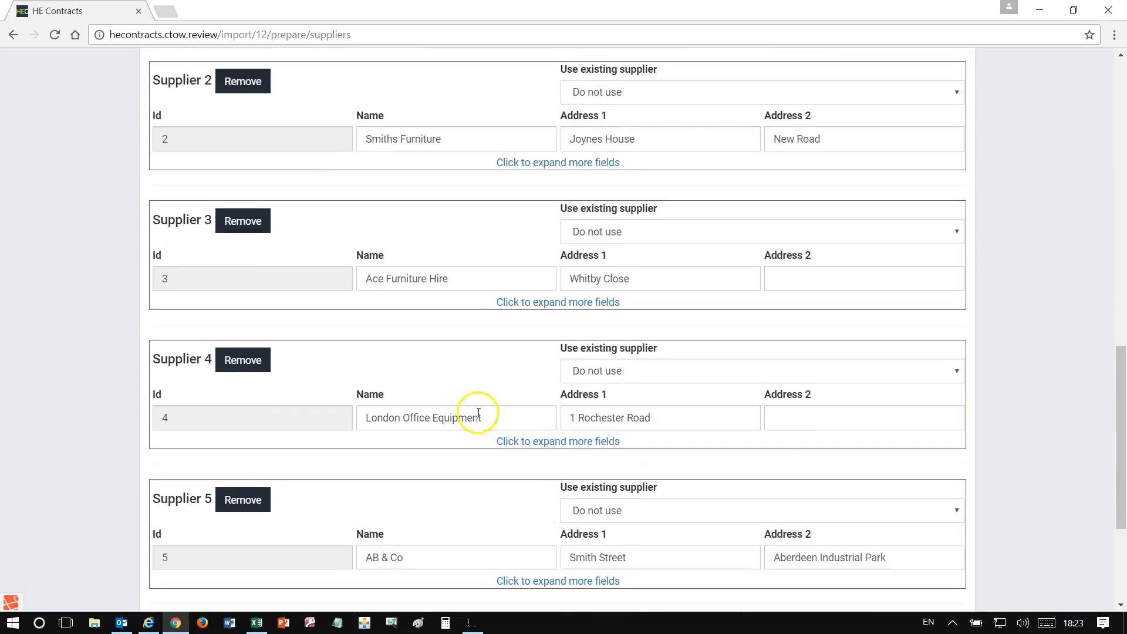
{"action": "left_click", "coordinate": [536, 163]}
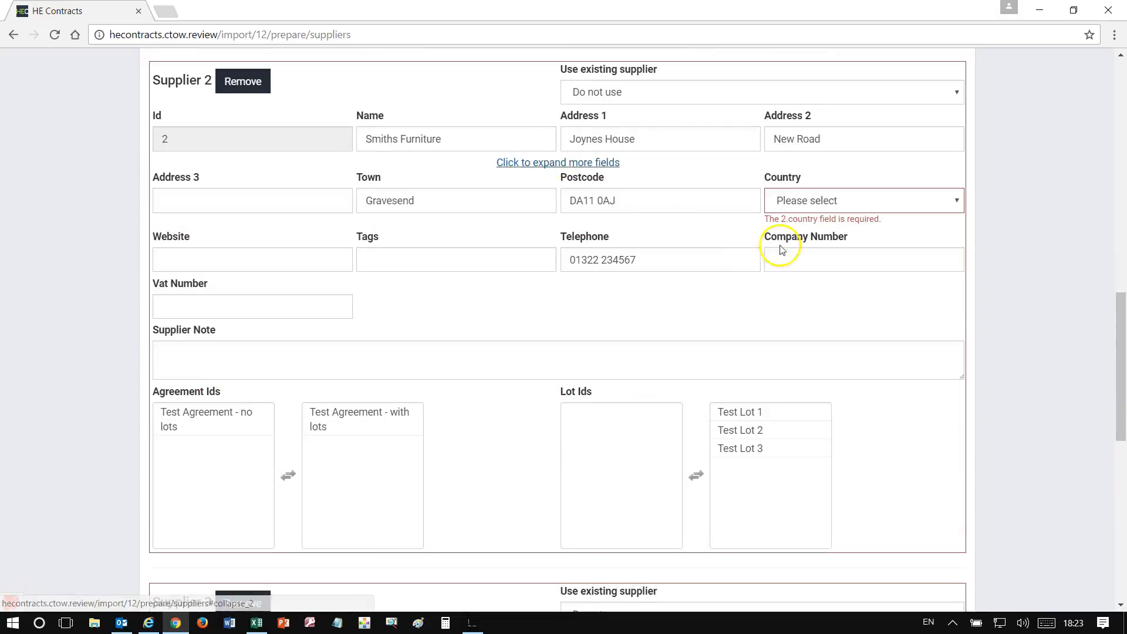
{"action": "left_click", "coordinate": [793, 205]}
{"action": "type", "text": "un"}
{"action": "key", "text": "Down"}
{"action": "left_click", "coordinate": [1067, 297]}
Step: Expand the fields of Supplier 3, Ace Furniture Hire, and set its country to United Kingdom
{"action": "scroll", "coordinate": [1043, 330], "scroll_direction": "down", "scroll_amount": 9}
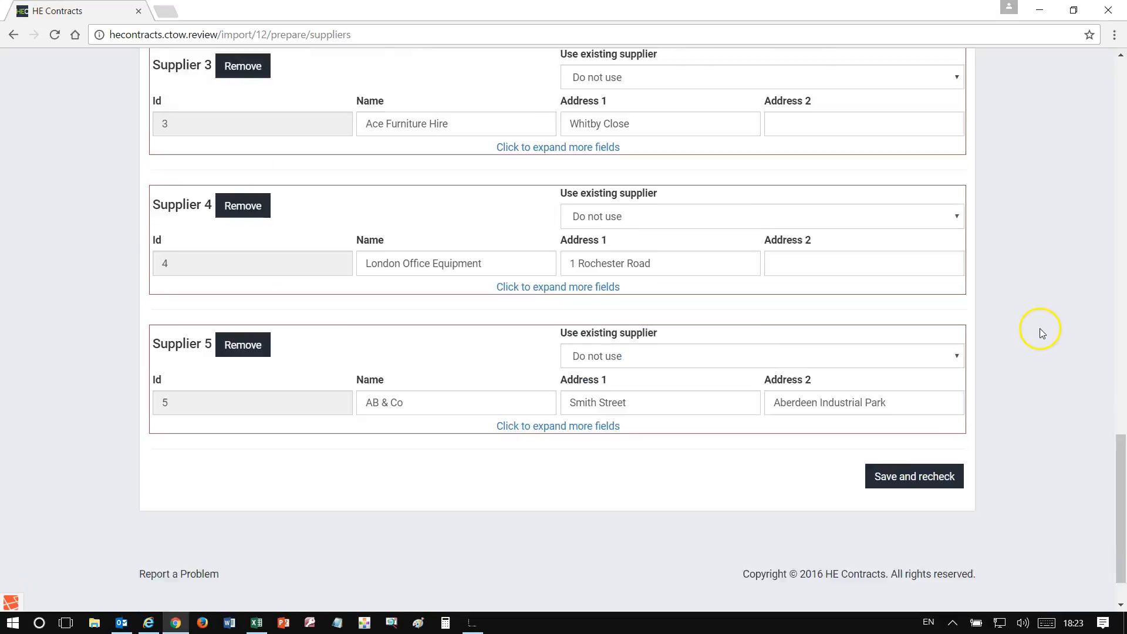
{"action": "scroll", "coordinate": [1040, 328], "scroll_direction": "down", "scroll_amount": 1}
{"action": "left_click", "coordinate": [531, 97]}
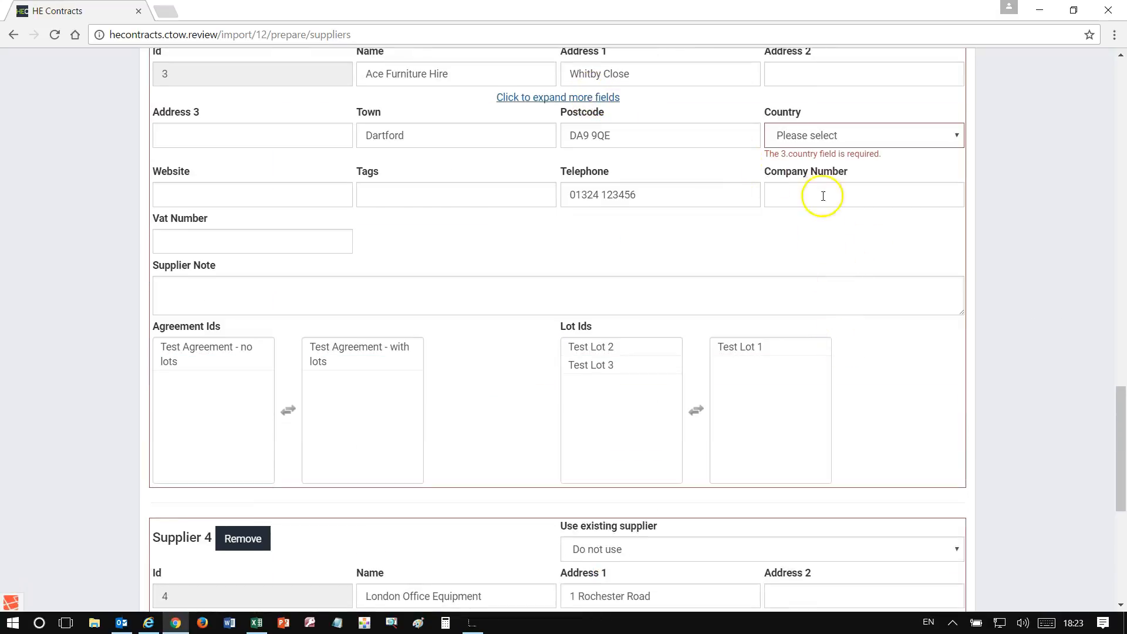
{"action": "left_click", "coordinate": [838, 140]}
{"action": "key", "text": "u"}
{"action": "key", "text": "u"}
{"action": "key", "text": "u"}
{"action": "key", "text": "u"}
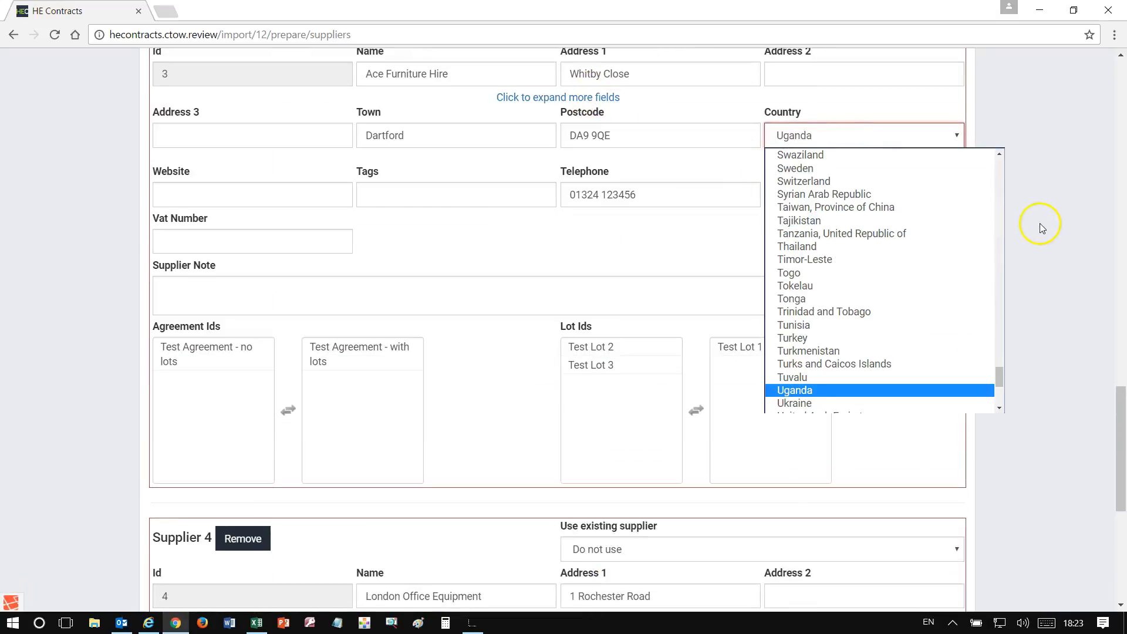
{"action": "left_click", "coordinate": [1043, 227]}
{"action": "left_click", "coordinate": [843, 138]}
{"action": "scroll", "coordinate": [880, 353], "scroll_direction": "down", "scroll_amount": 5}
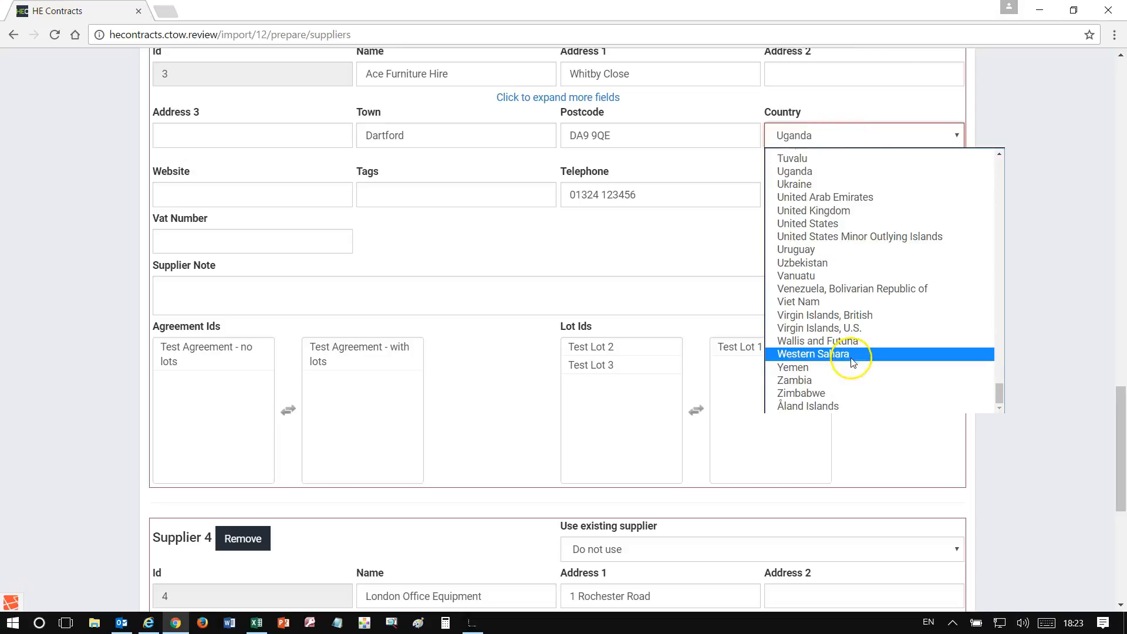
{"action": "left_click", "coordinate": [842, 216]}
Step: Expand the fields of Supplier 4, London Office Equipment, and set its country to United Kingdom
{"action": "scroll", "coordinate": [969, 323], "scroll_direction": "down", "scroll_amount": 7}
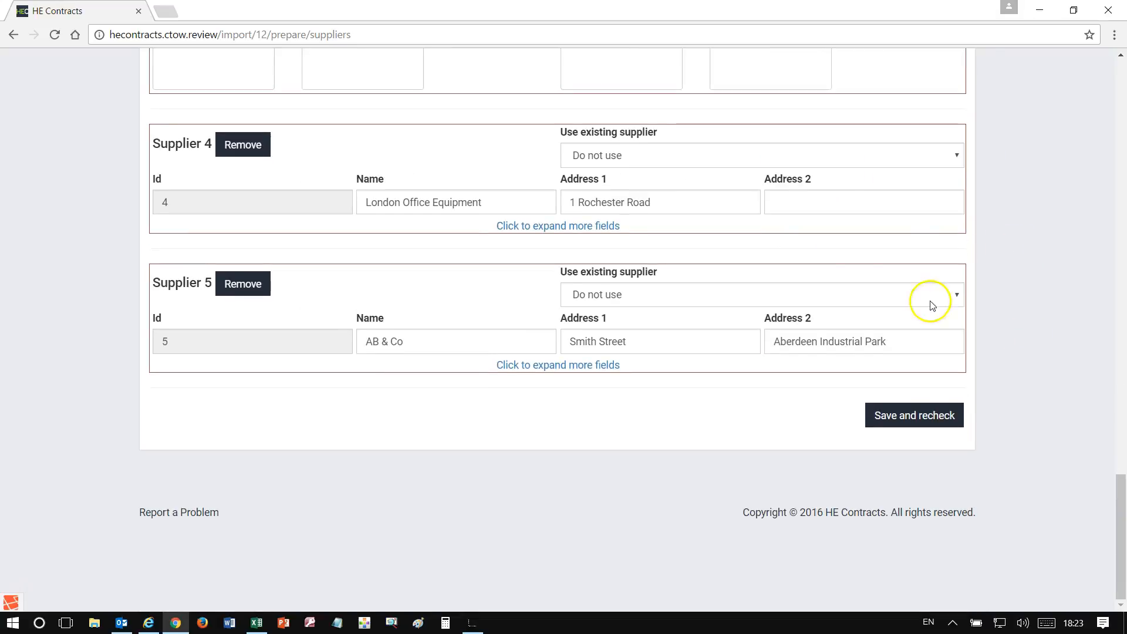
{"action": "left_click", "coordinate": [597, 229]}
{"action": "left_click", "coordinate": [822, 262]}
{"action": "key", "text": "u"}
{"action": "key", "text": "u"}
{"action": "key", "text": "u"}
{"action": "key", "text": "u"}
{"action": "left_click", "coordinate": [1040, 264]}
Step: Expand the fields of Supplier 5, AB & Co, and set its country to United Kingdom
{"action": "scroll", "coordinate": [705, 496], "scroll_direction": "down", "scroll_amount": 6}
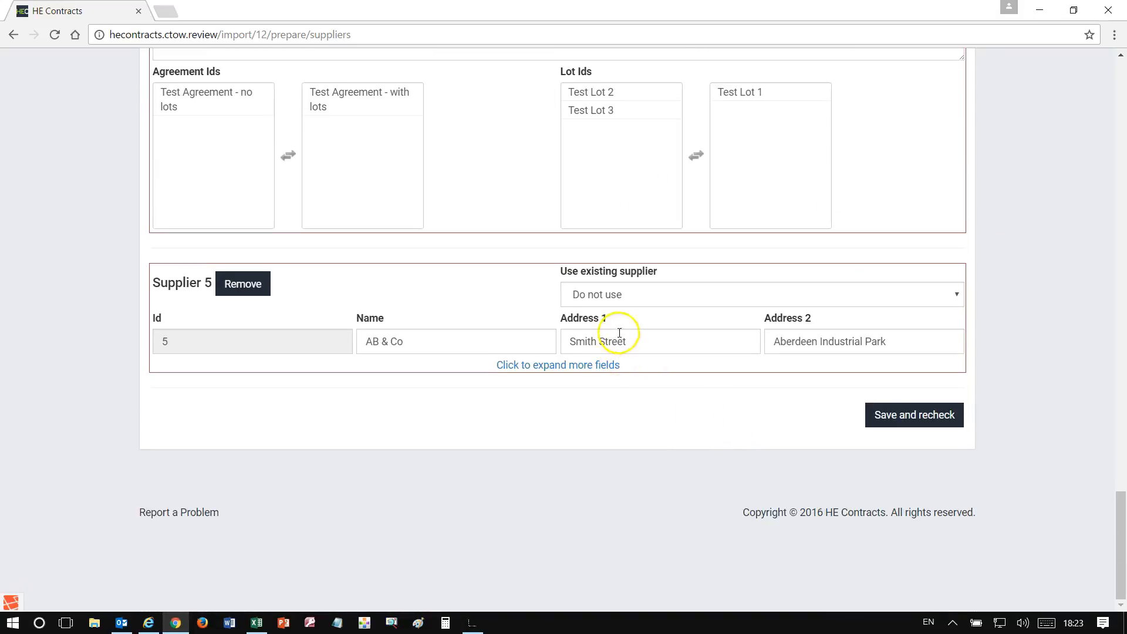
{"action": "left_click", "coordinate": [585, 365]}
{"action": "left_click", "coordinate": [898, 399]}
{"action": "key", "text": "u"}
{"action": "key", "text": "u"}
{"action": "key", "text": "u"}
{"action": "left_click", "coordinate": [1040, 369]}
{"action": "left_click", "coordinate": [899, 401]}
{"action": "key", "text": "u"}
{"action": "left_click", "coordinate": [883, 385]}
{"action": "left_click_drag", "start_coordinate": [928, 383], "coordinate": [1034, 377]}
Step: Save and recheck the suppliers, and perform the import from the summary before import
{"action": "scroll", "coordinate": [1020, 403], "scroll_direction": "down", "scroll_amount": 1}
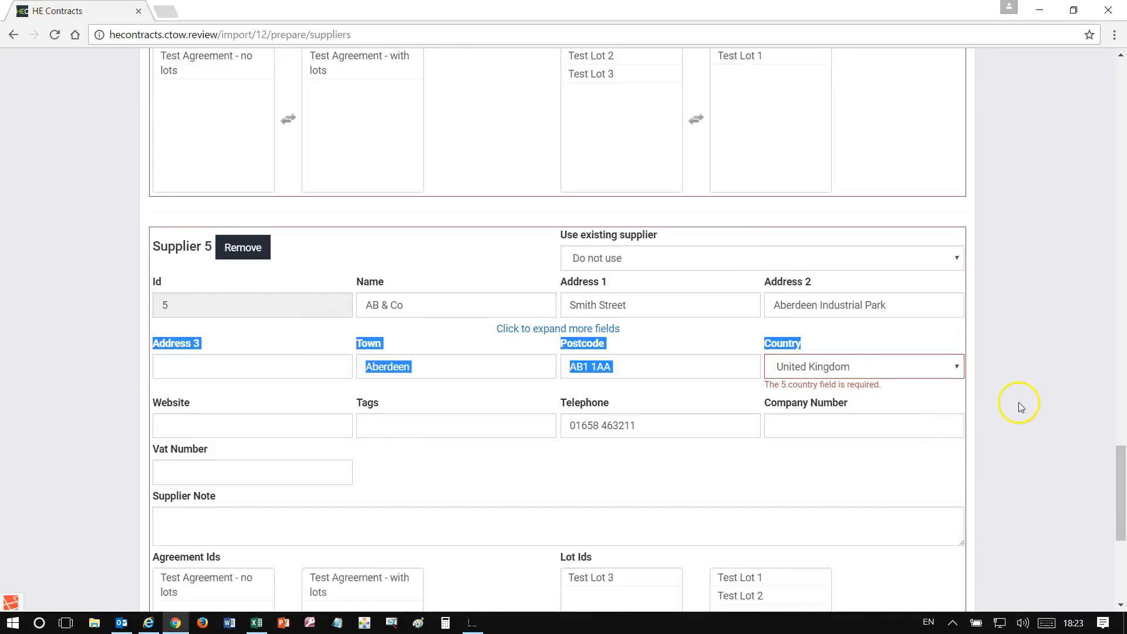
{"action": "scroll", "coordinate": [1019, 403], "scroll_direction": "down", "scroll_amount": 6}
{"action": "left_click", "coordinate": [896, 418]}
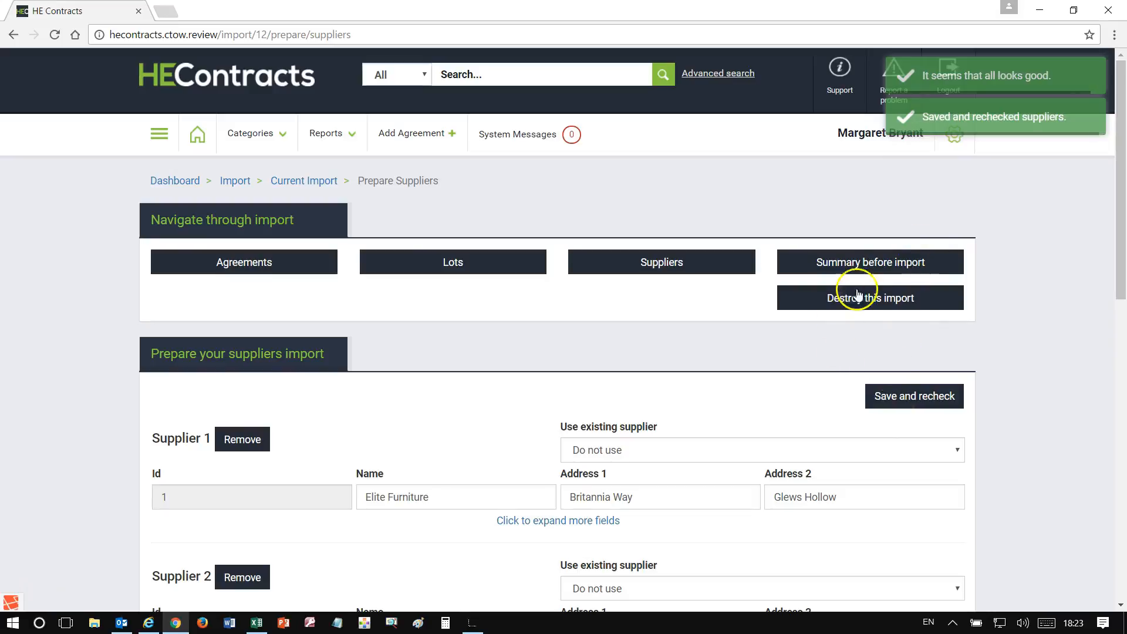
{"action": "left_click", "coordinate": [864, 264]}
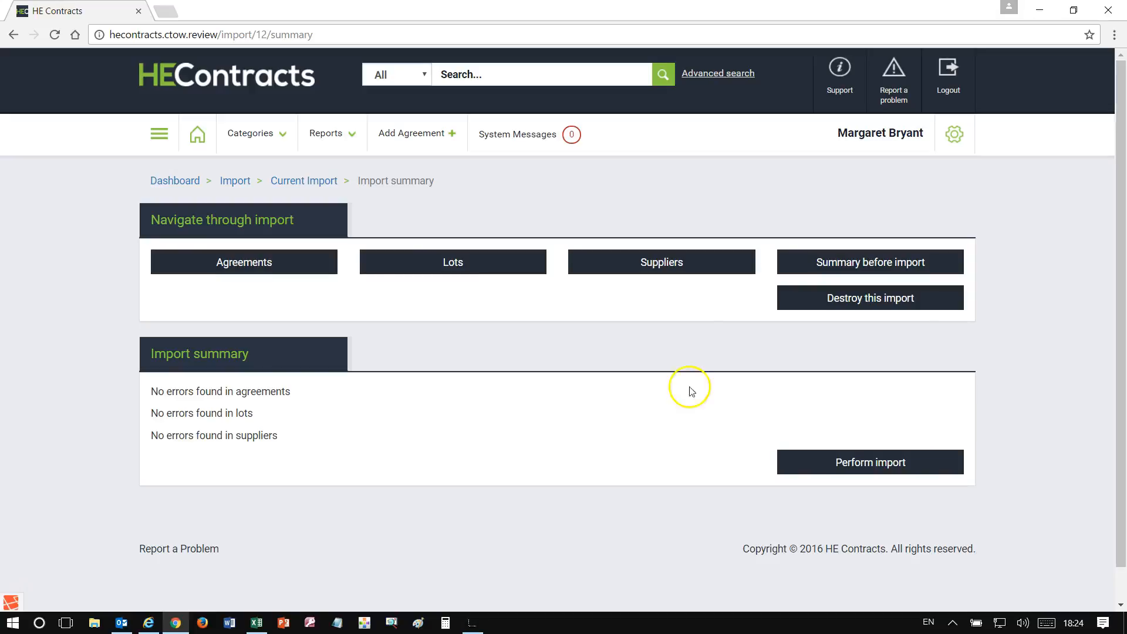
{"action": "left_click", "coordinate": [859, 464]}
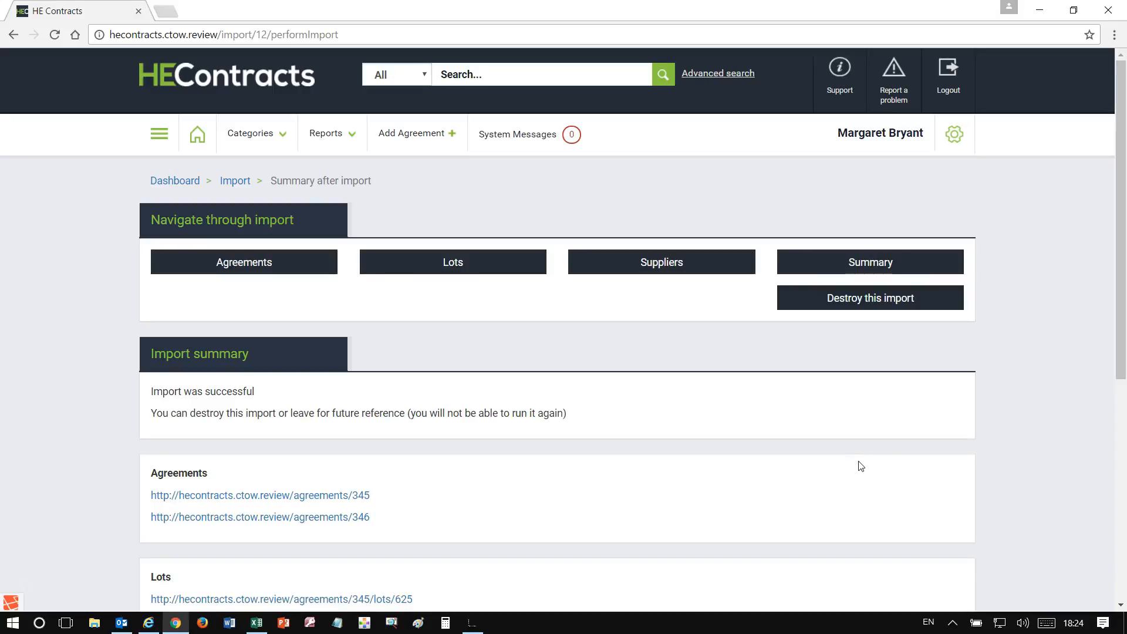
Step: Open the imported Test Agreement - with lots from the import summary and view its Test Lot 1
{"action": "scroll", "coordinate": [397, 360], "scroll_direction": "down", "scroll_amount": 3}
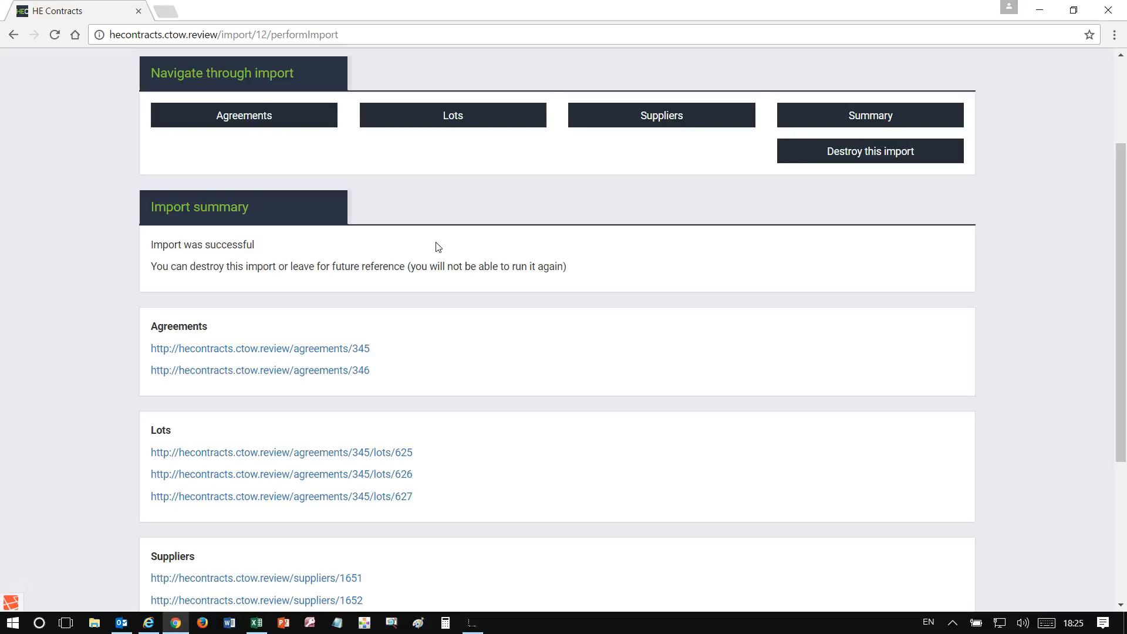
{"action": "scroll", "coordinate": [438, 246], "scroll_direction": "down", "scroll_amount": 3}
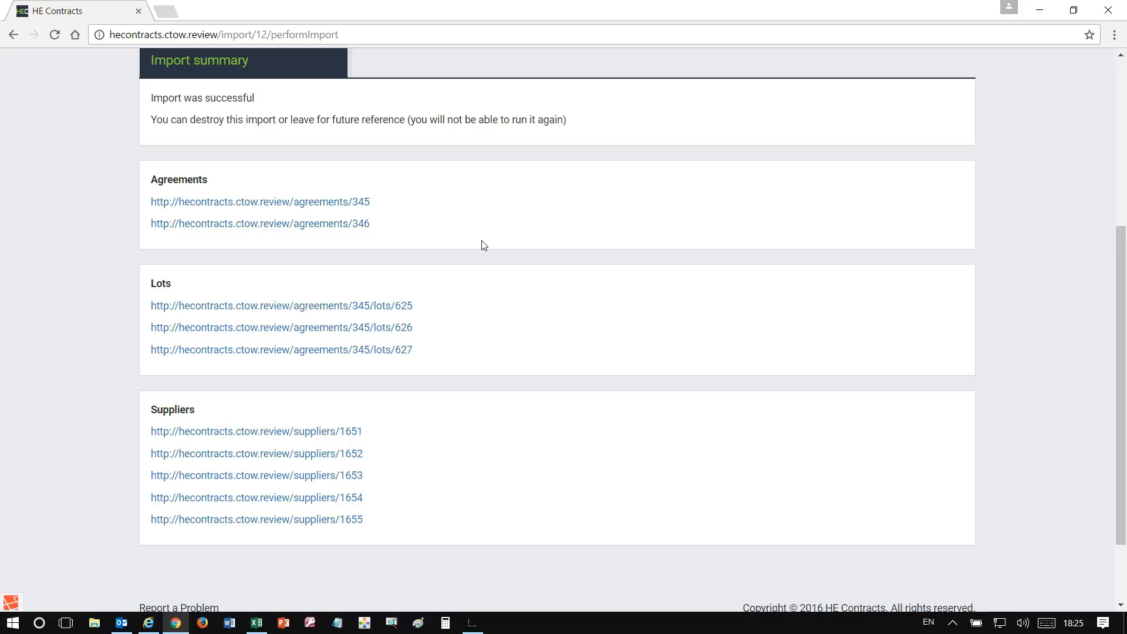
{"action": "left_click", "coordinate": [342, 202]}
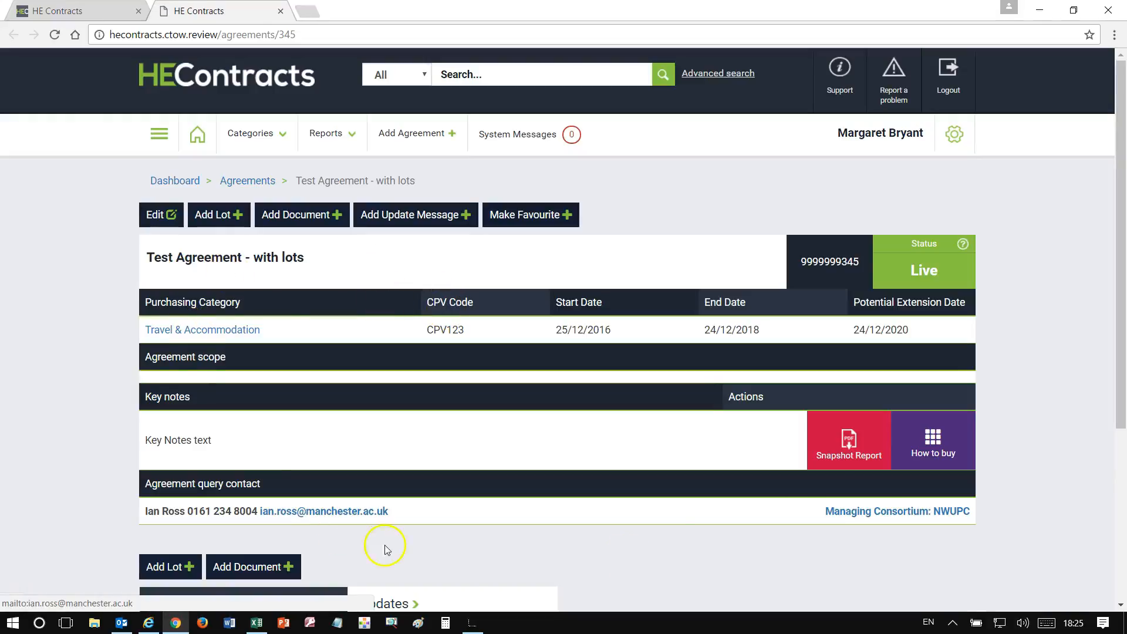
{"action": "scroll", "coordinate": [1050, 484], "scroll_direction": "down", "scroll_amount": 3}
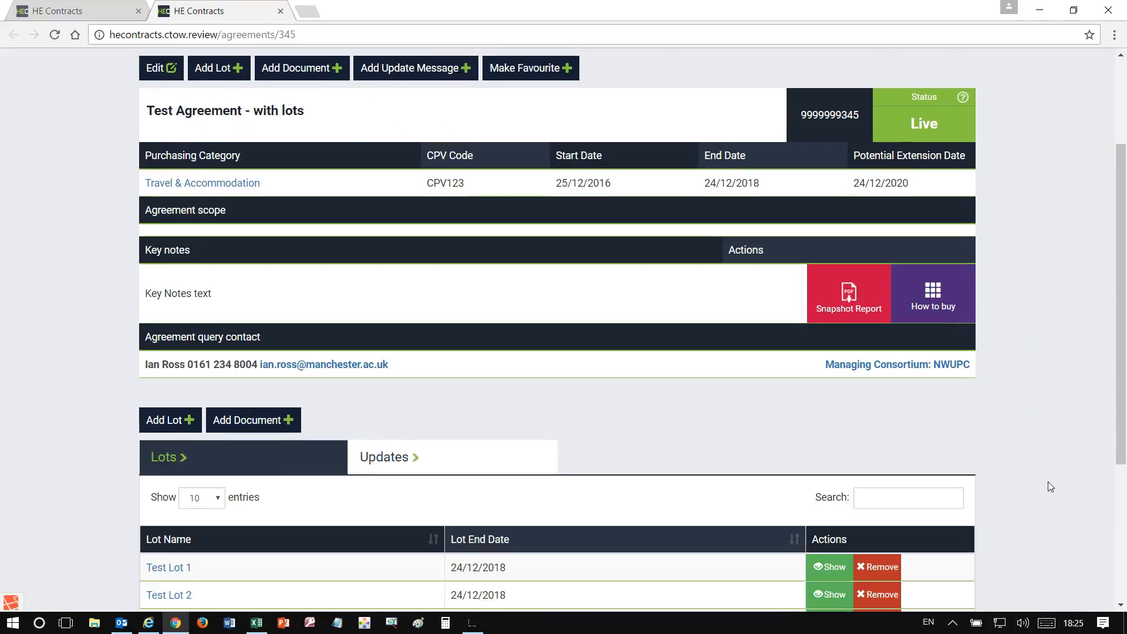
{"action": "scroll", "coordinate": [1048, 481], "scroll_direction": "down", "scroll_amount": 2}
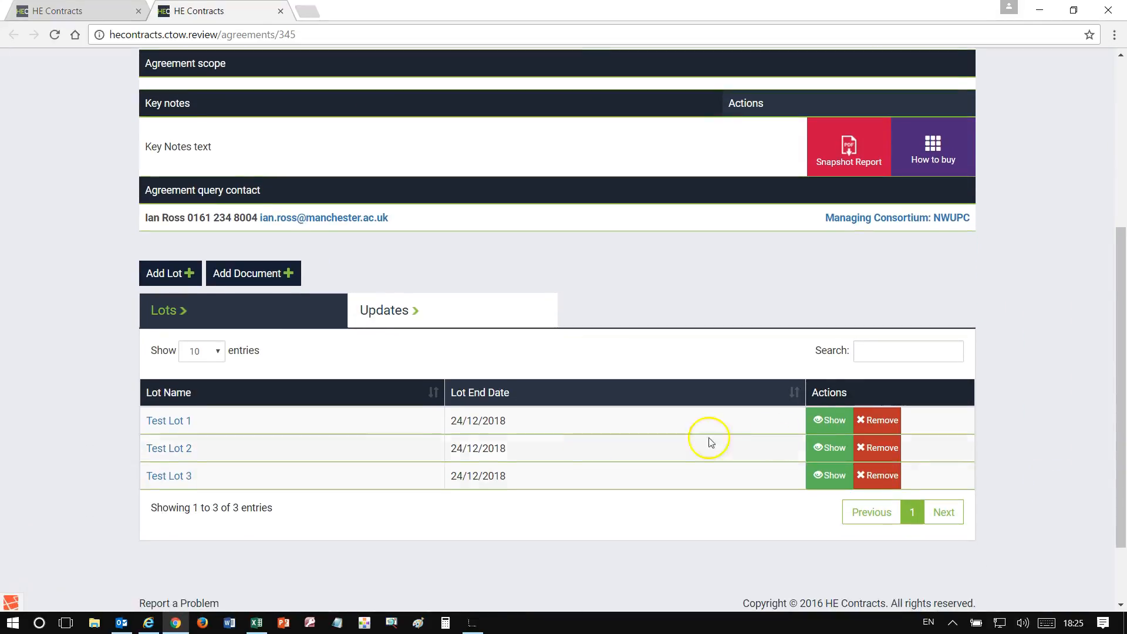
{"action": "left_click", "coordinate": [168, 421]}
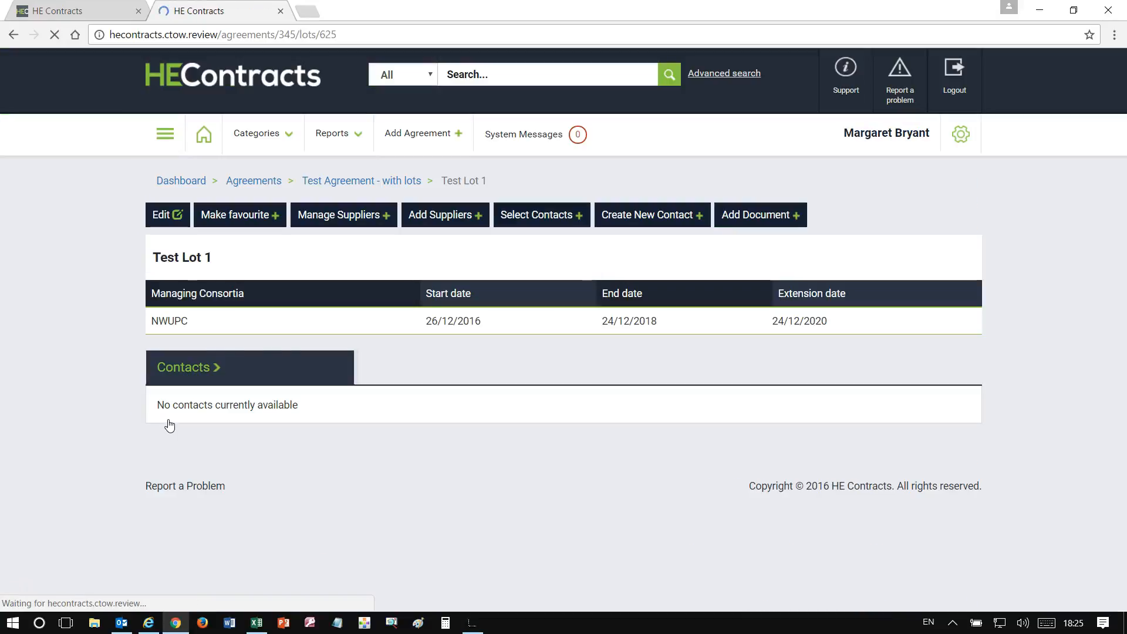